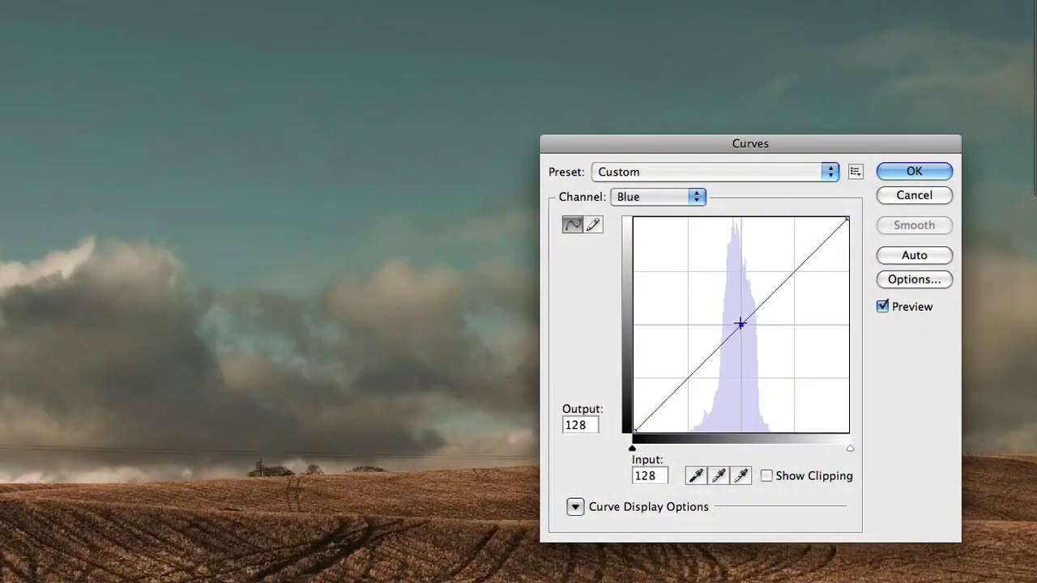
Lift the combined RGB curve slightly to brighten the landscape photo.
key(alt+2)
drag(760, 306, 760, 289)
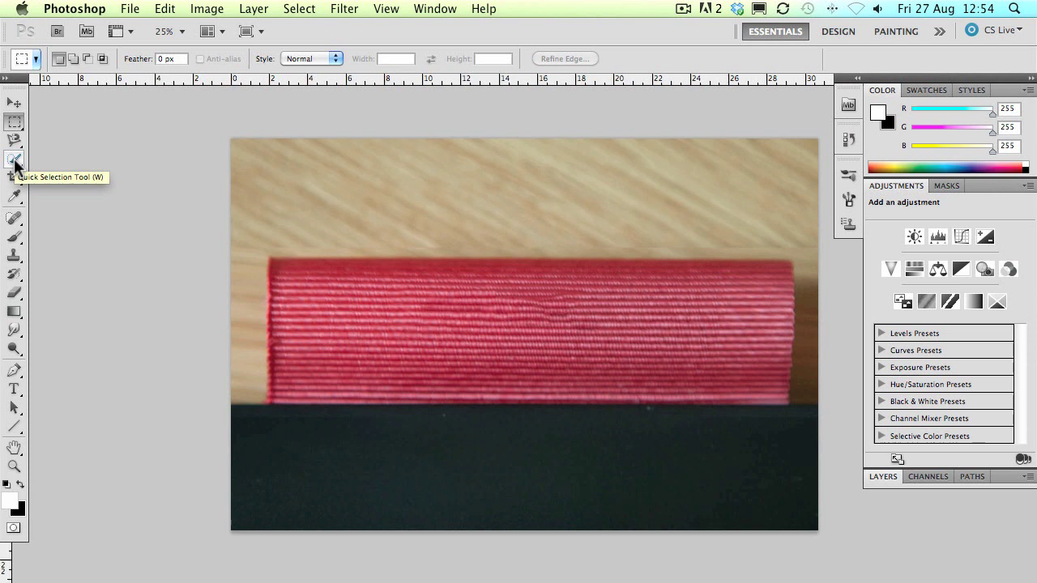
Quick-select the wooden background, subtract the spool top, then invert to isolate the spool and base.
key(w)
click(15, 159)
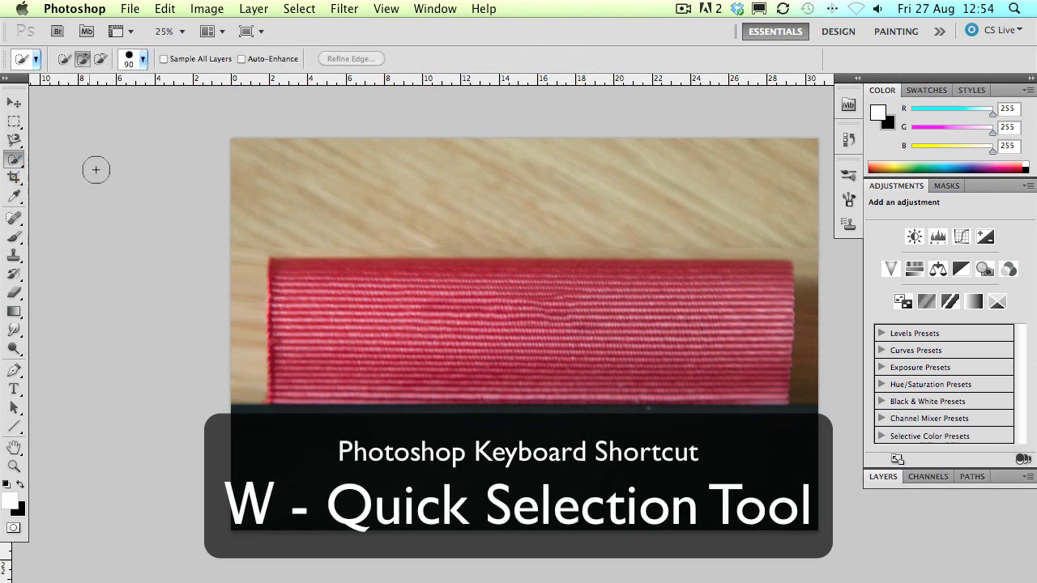
mouse_move(239, 380)
mouse_down()
mouse_move(239, 234)
mouse_move(259, 196)
mouse_move(353, 192)
mouse_move(714, 189)
mouse_move(786, 207)
mouse_move(804, 220)
mouse_move(808, 397)
mouse_up()
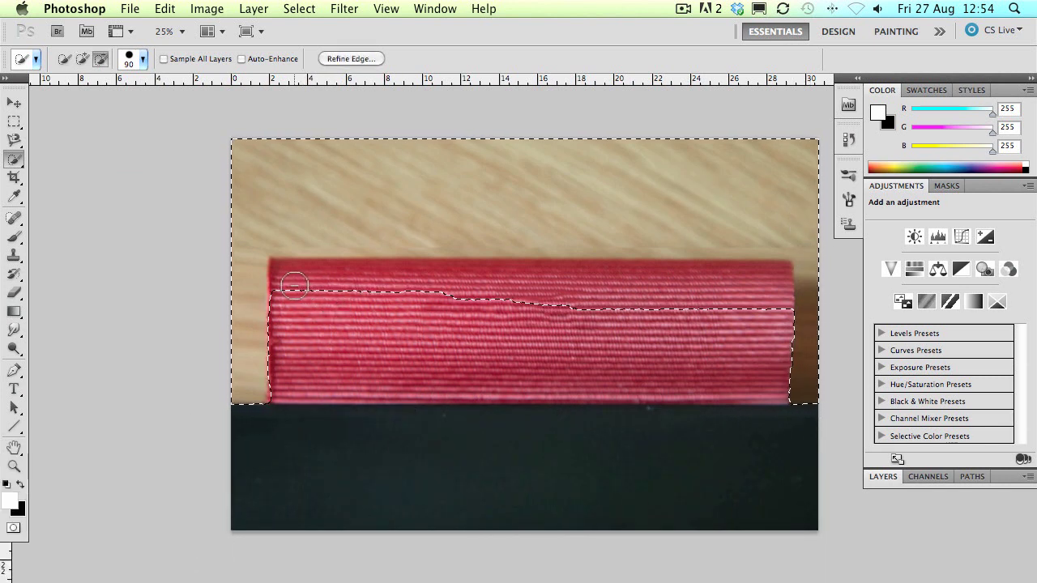
alt+click(289, 274)
mouse_move(289, 275)
mouse_down()
mouse_move(744, 276)
mouse_move(765, 297)
mouse_move(763, 314)
mouse_move(275, 302)
mouse_up()
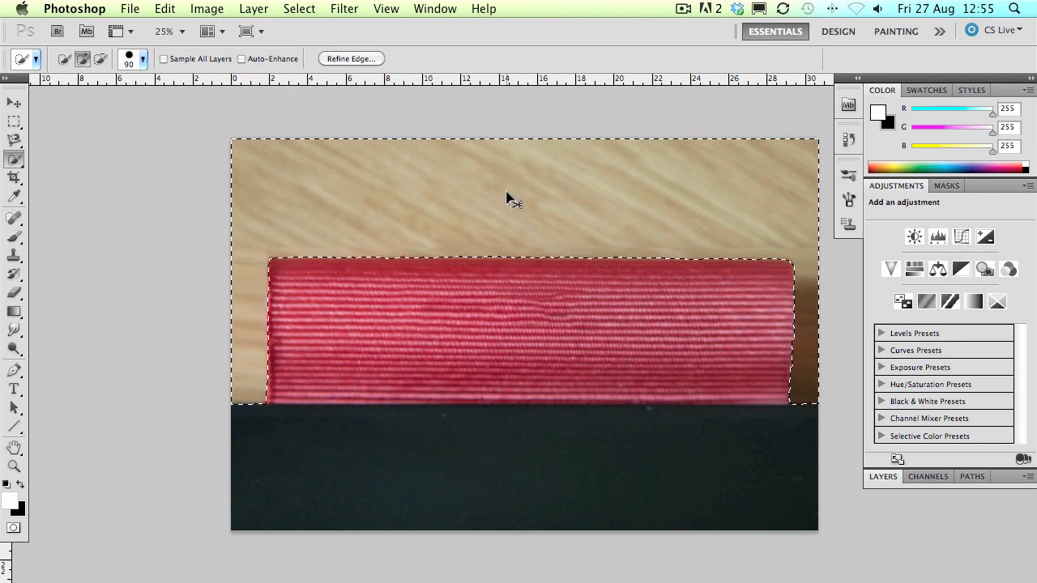
key(super+shift+i)
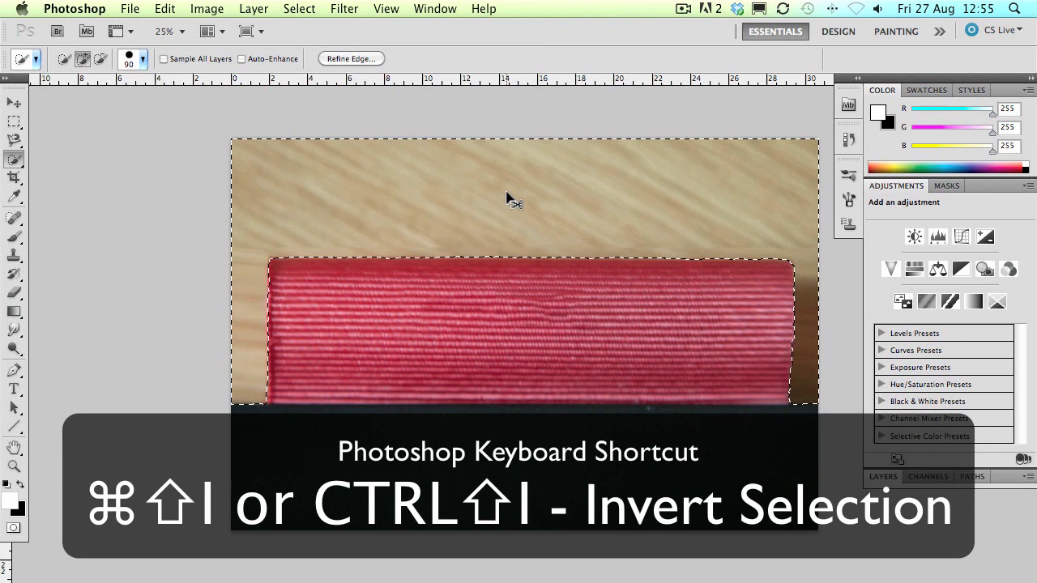
key(super+shift+i)
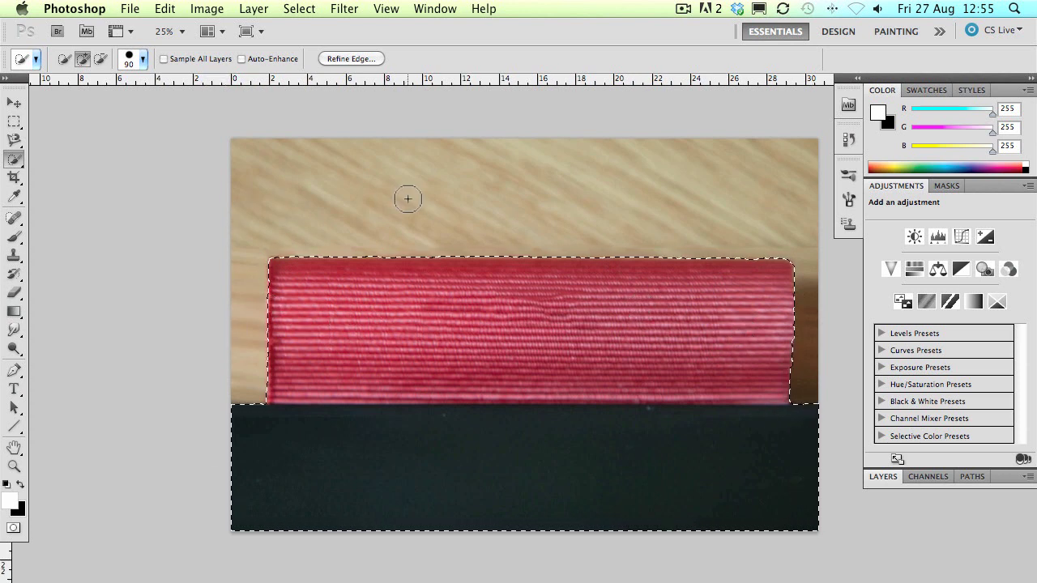
In Refine Edge, paint a size-40 refine brush along the spool's left, top and right edges.
click(375, 60)
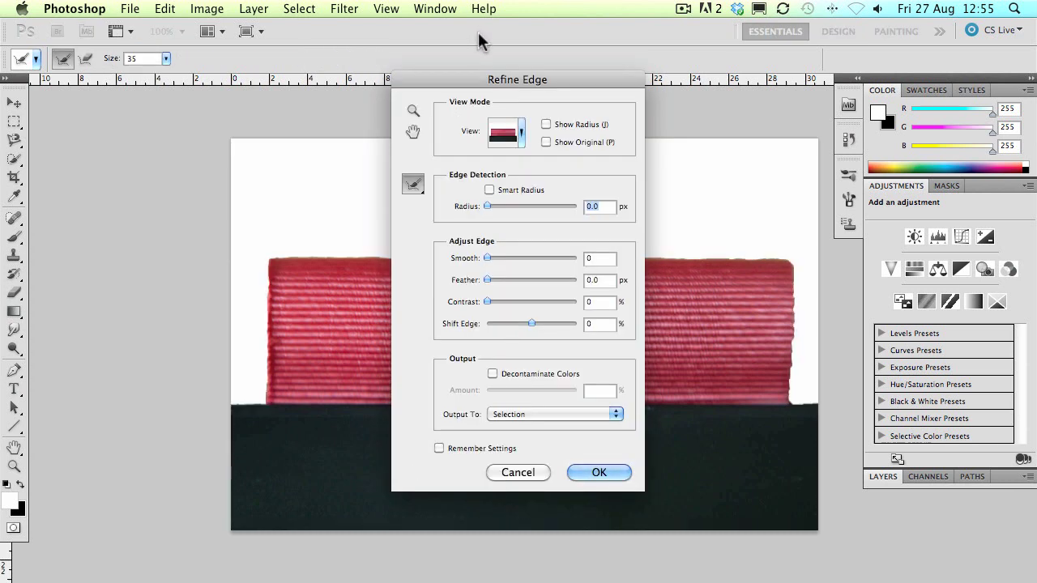
drag(493, 79, 856, 81)
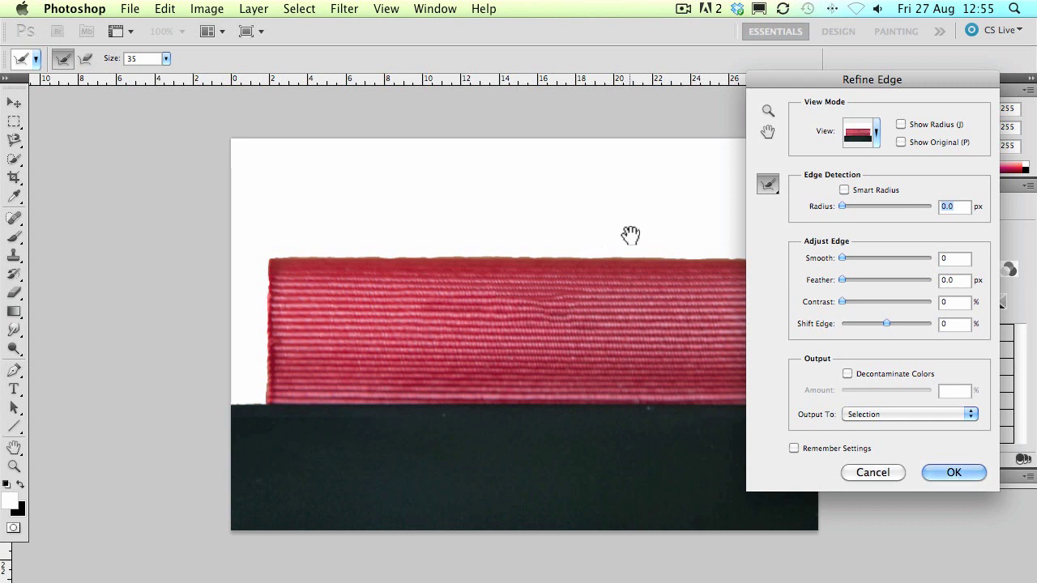
drag(630, 231, 508, 217)
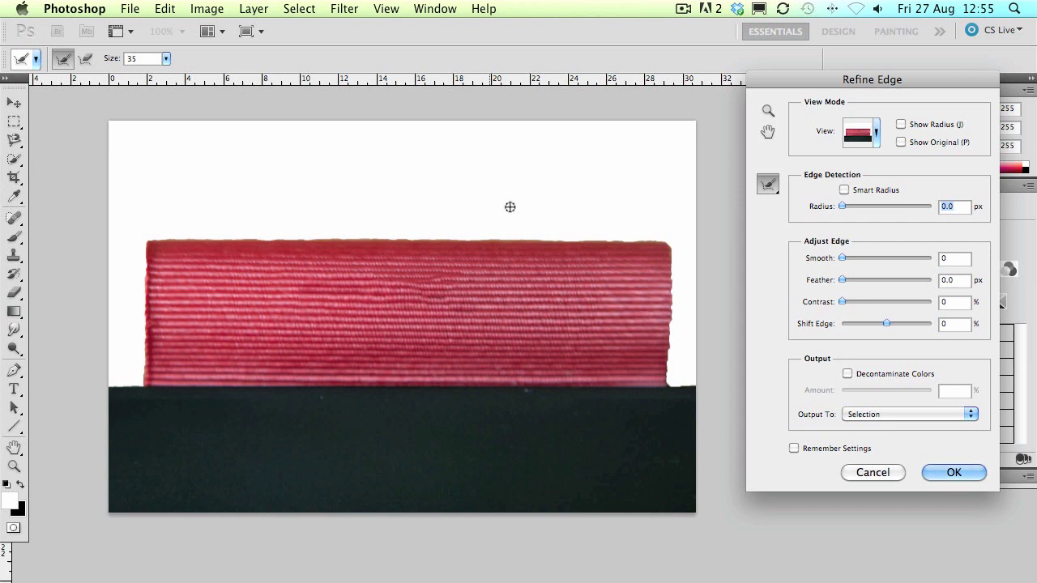
key(bracketright)
key(bracketright)
mouse_move(141, 372)
mouse_down()
mouse_move(144, 235)
mouse_move(604, 238)
mouse_move(674, 256)
mouse_up()
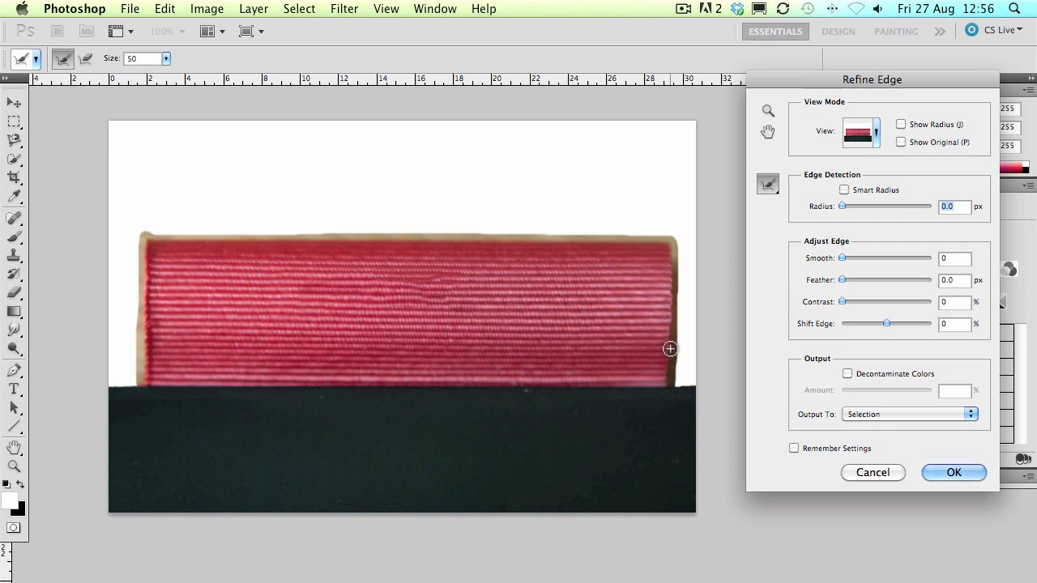
drag(666, 314, 610, 322)
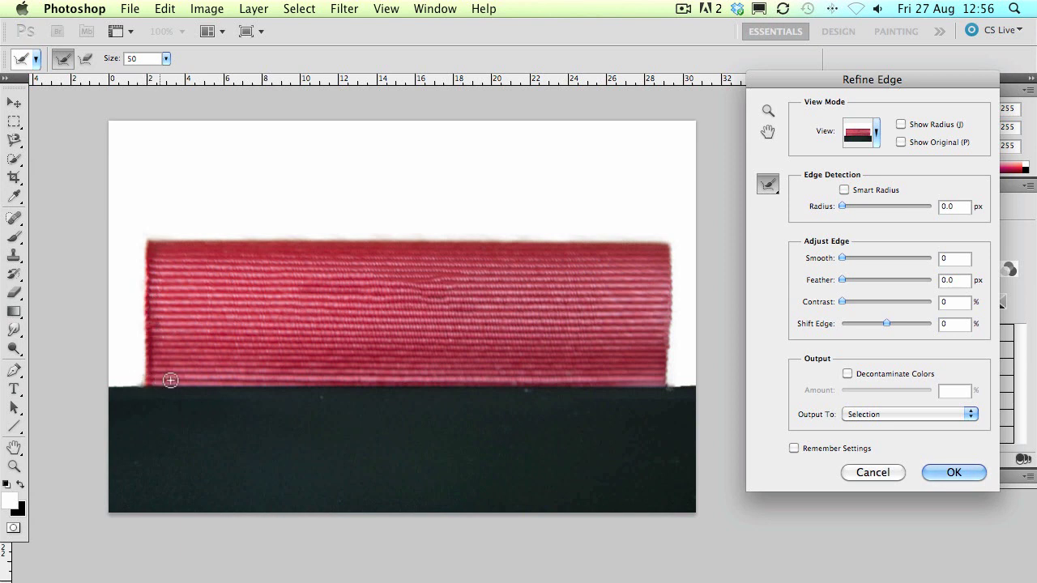
Preview the cutout on black, white and transparency, then output to New Layer with Layer Mask.
key(b)
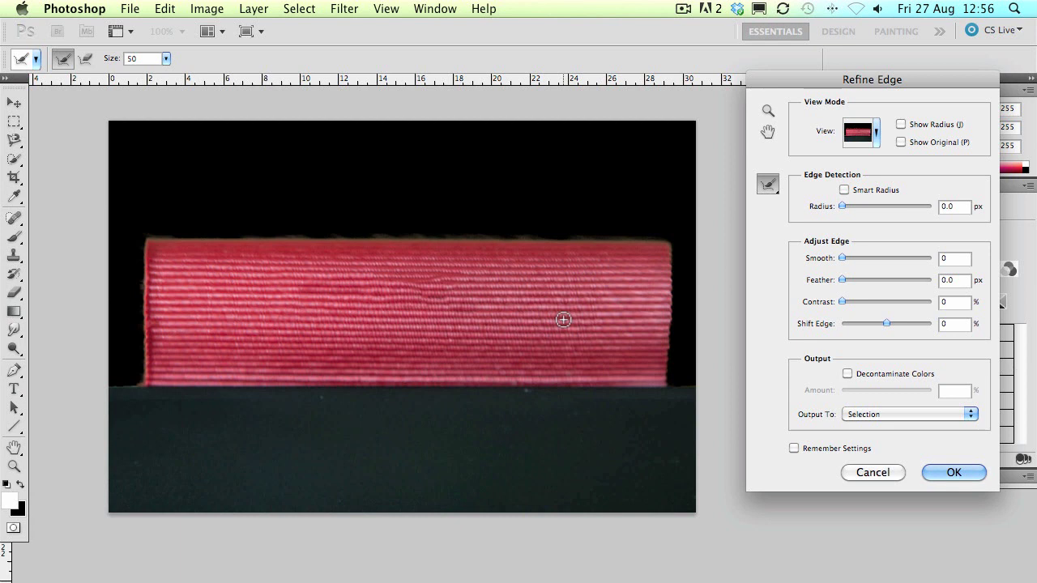
key(w)
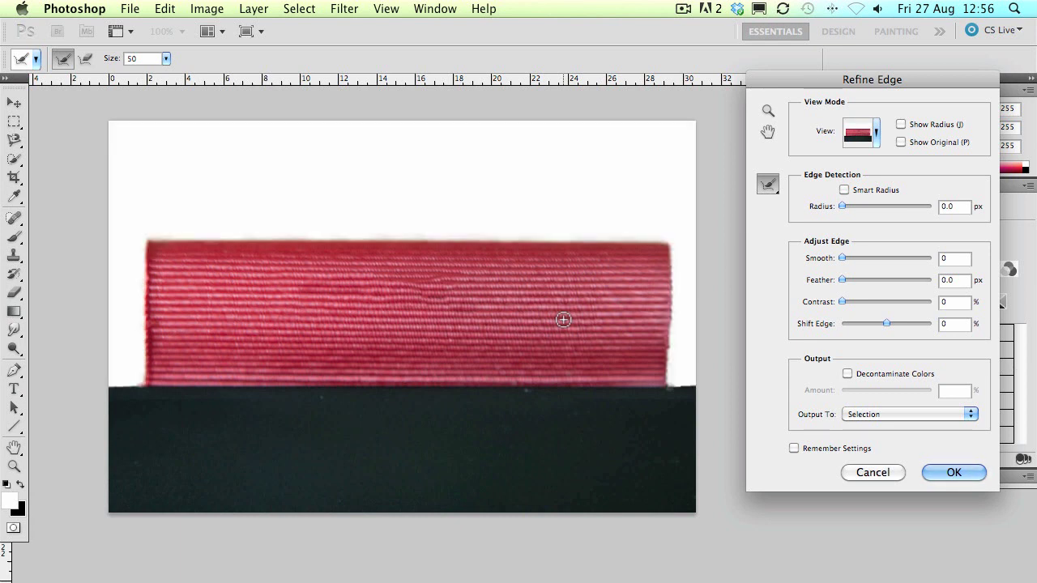
click(862, 133)
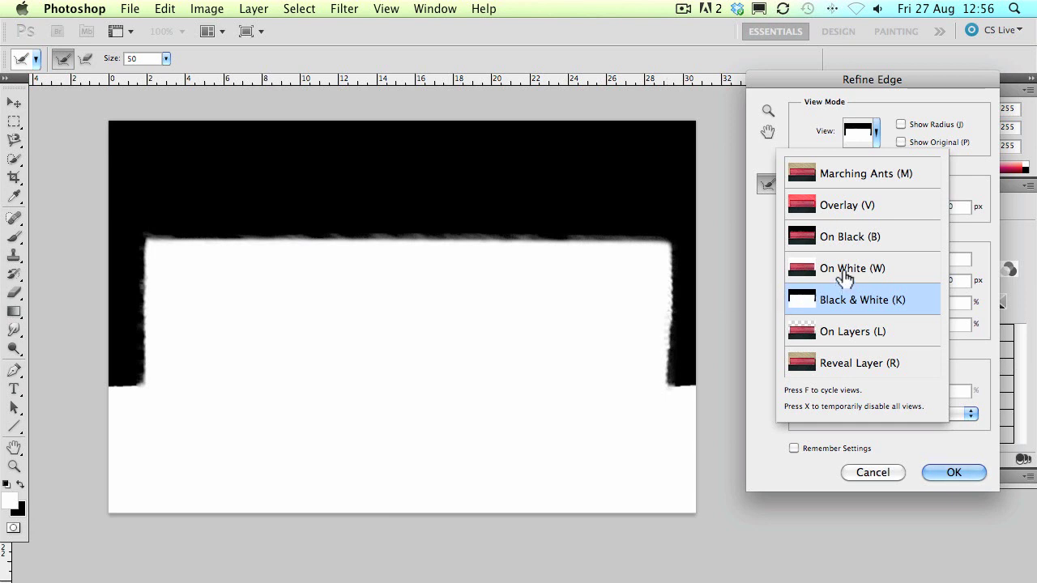
click(836, 331)
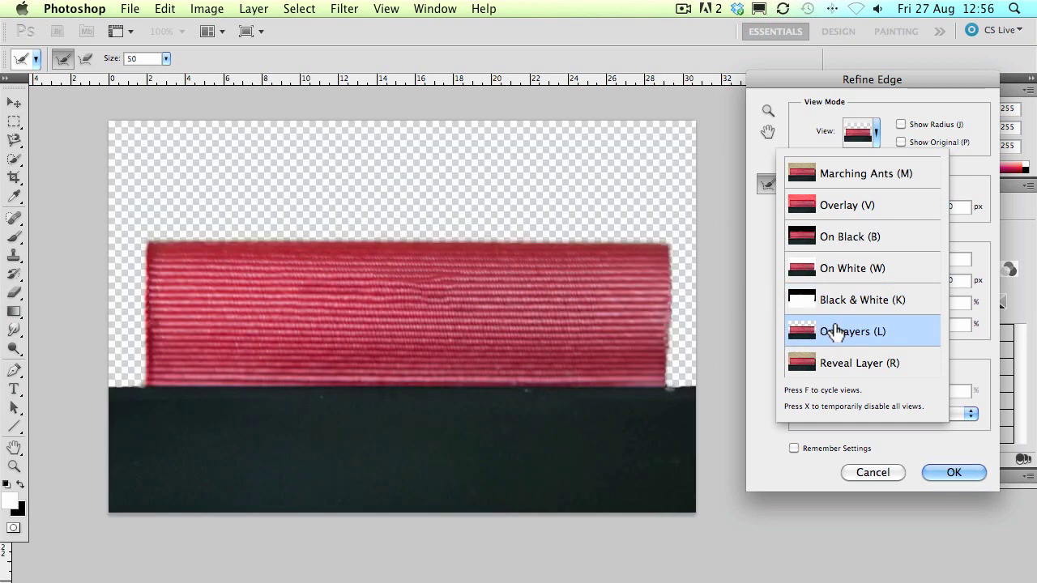
click(879, 131)
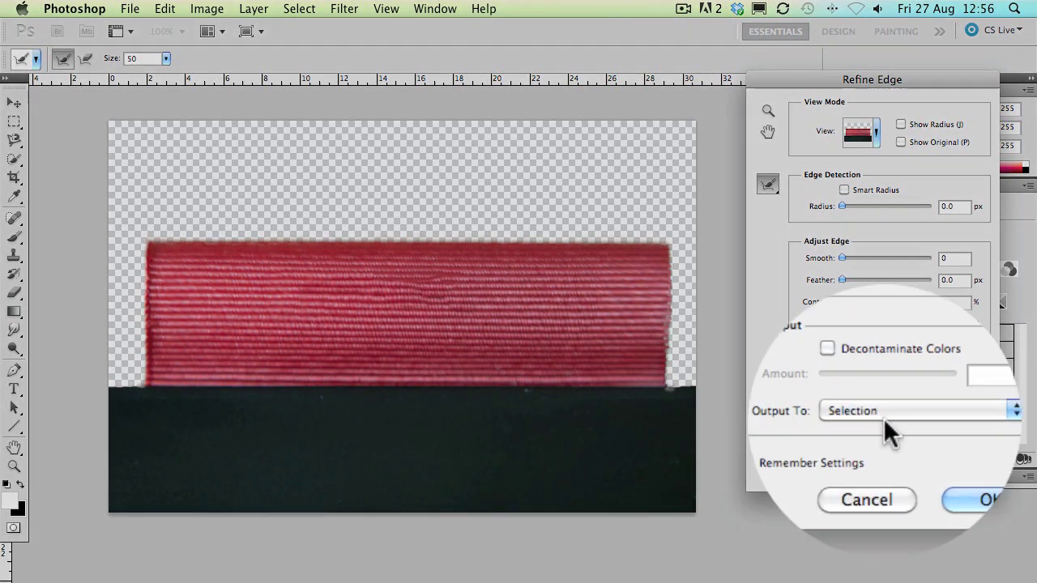
click(888, 414)
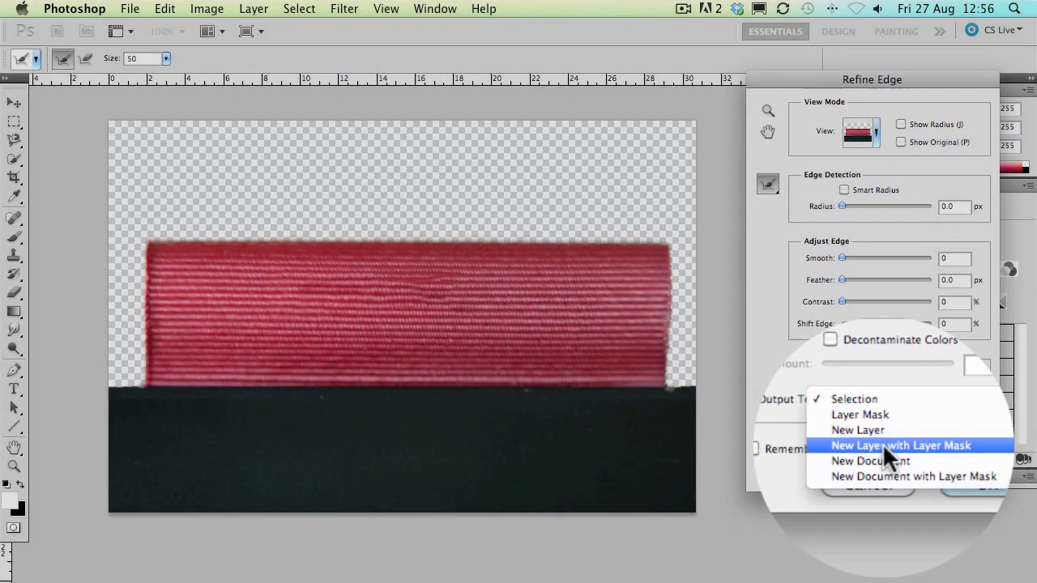
click(882, 443)
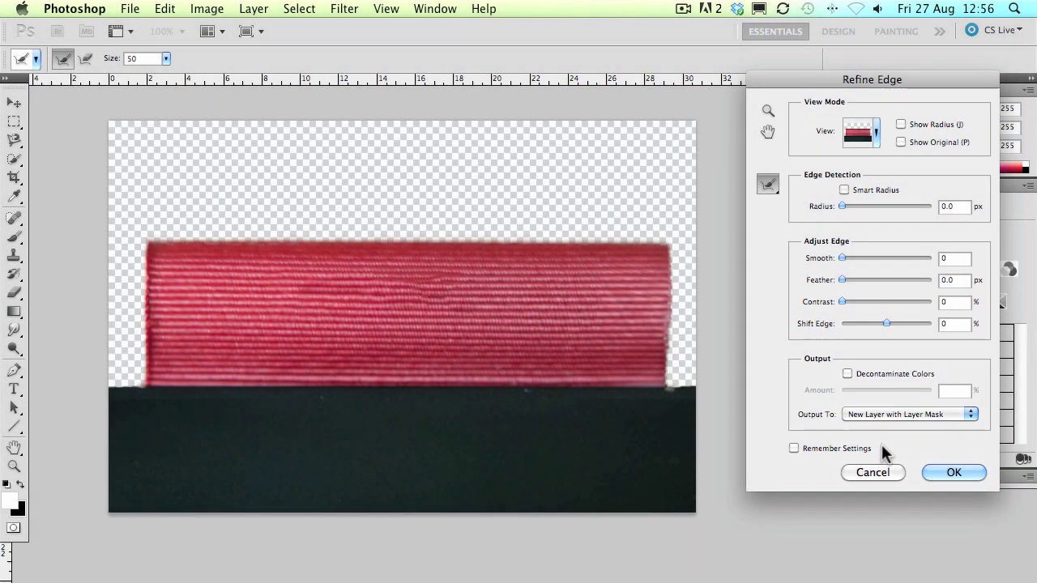
click(952, 472)
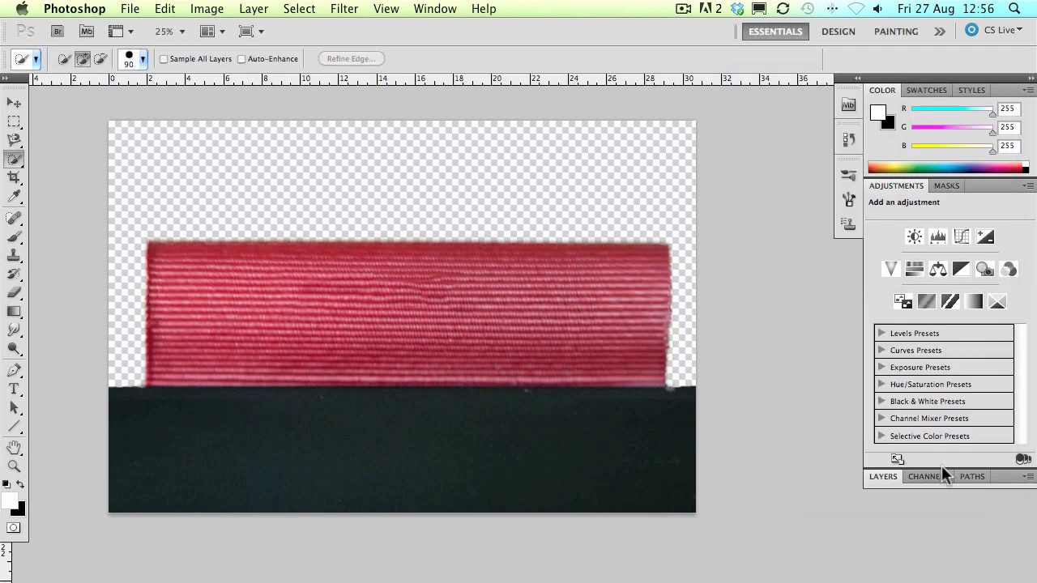
Show the Layers panel and view the Background copy layer's mask alone, zoomed in.
click(883, 477)
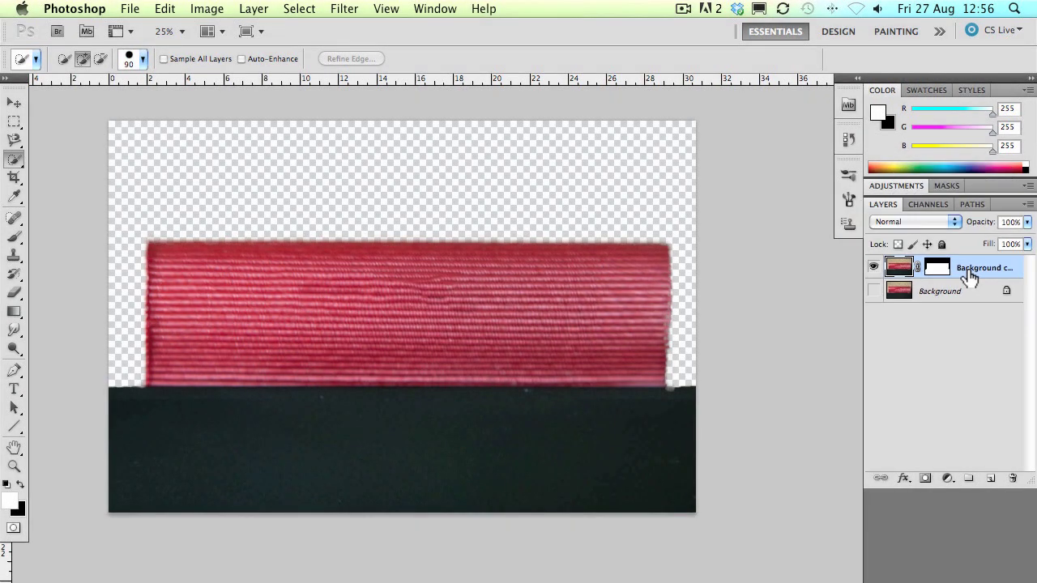
click(937, 272)
scroll(679, 304, up, 5)
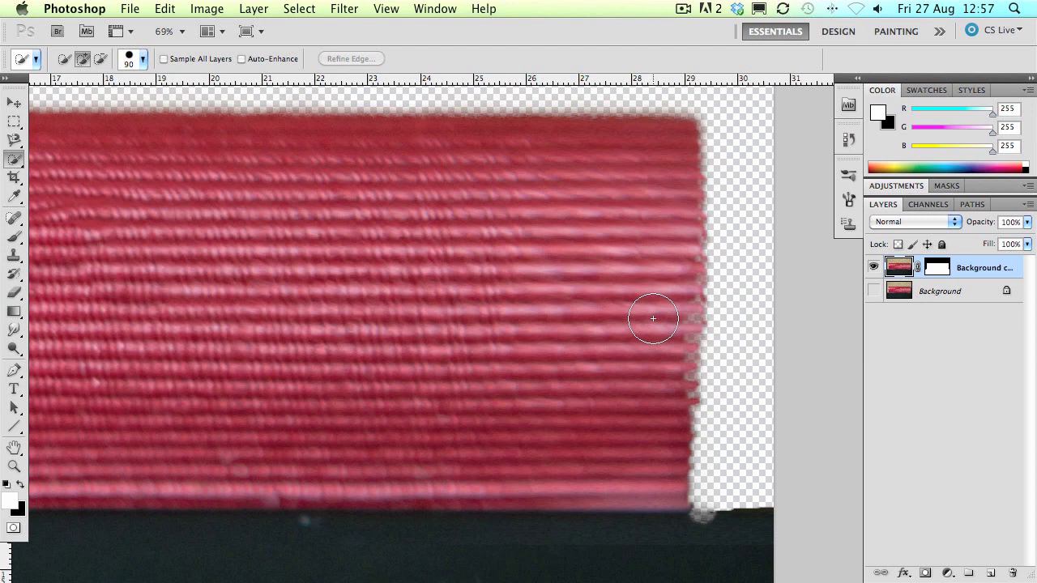
scroll(653, 319, up, 2)
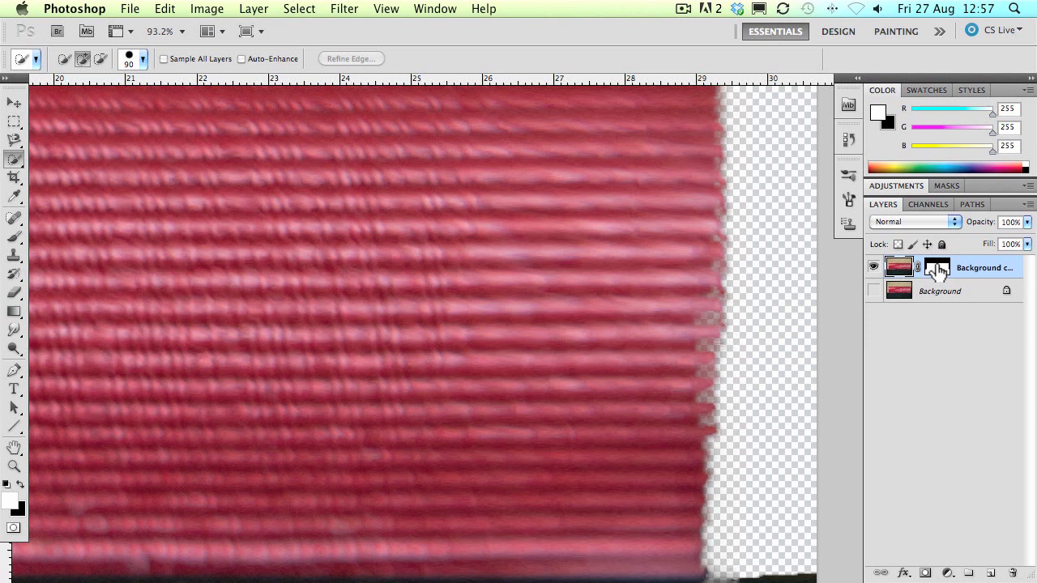
alt+click(938, 270)
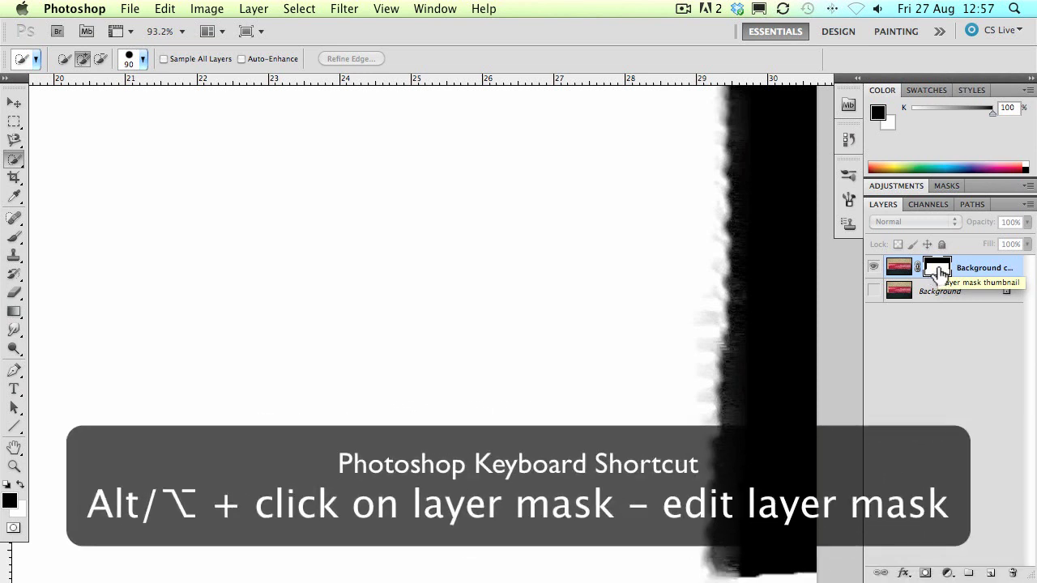
scroll(567, 281, down, 7)
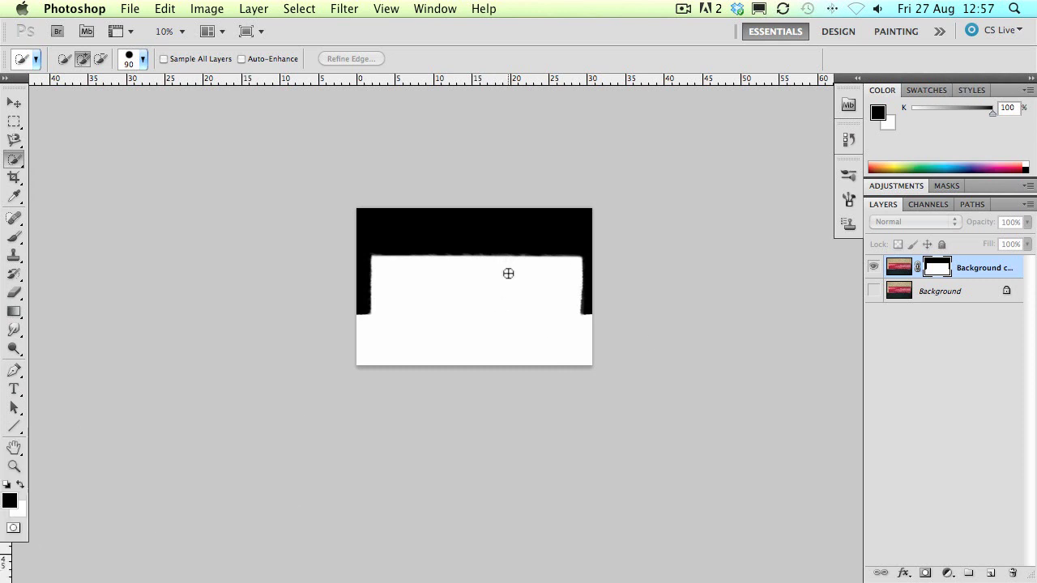
scroll(774, 356, up, 5)
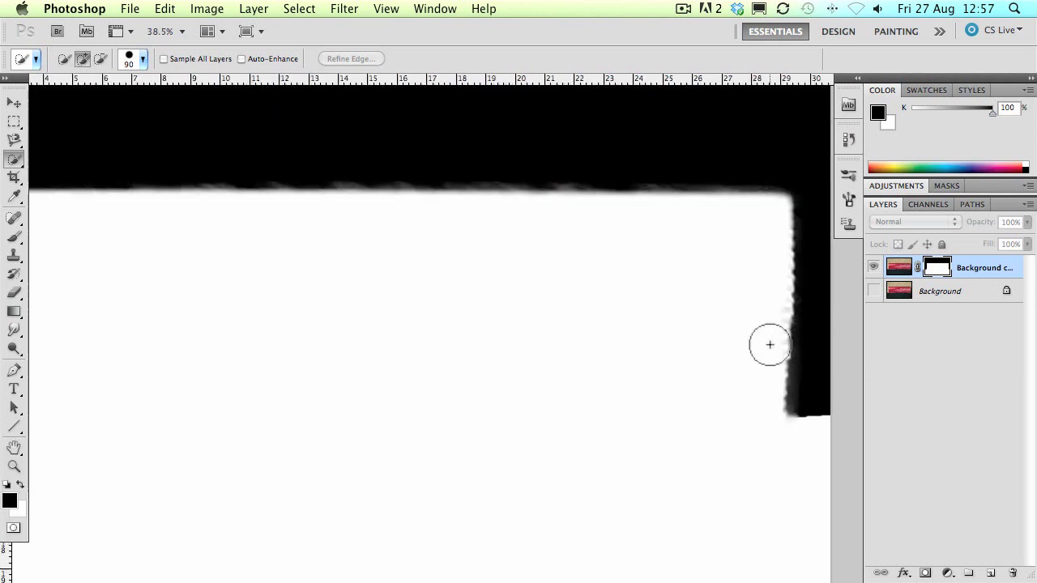
drag(769, 345, 565, 348)
scroll(567, 344, up, 4)
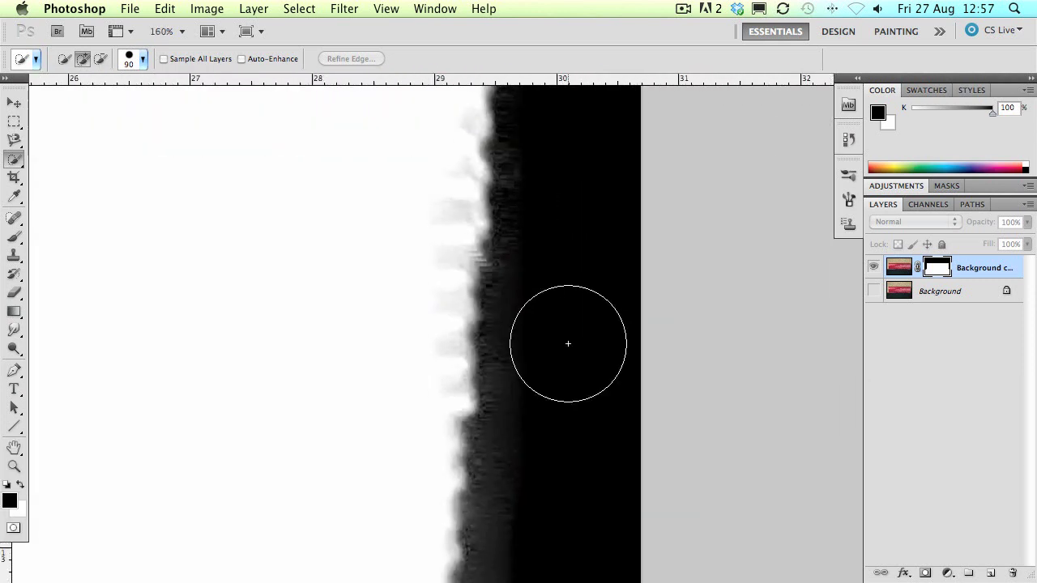
scroll(568, 343, down, 2)
drag(410, 329, 455, 321)
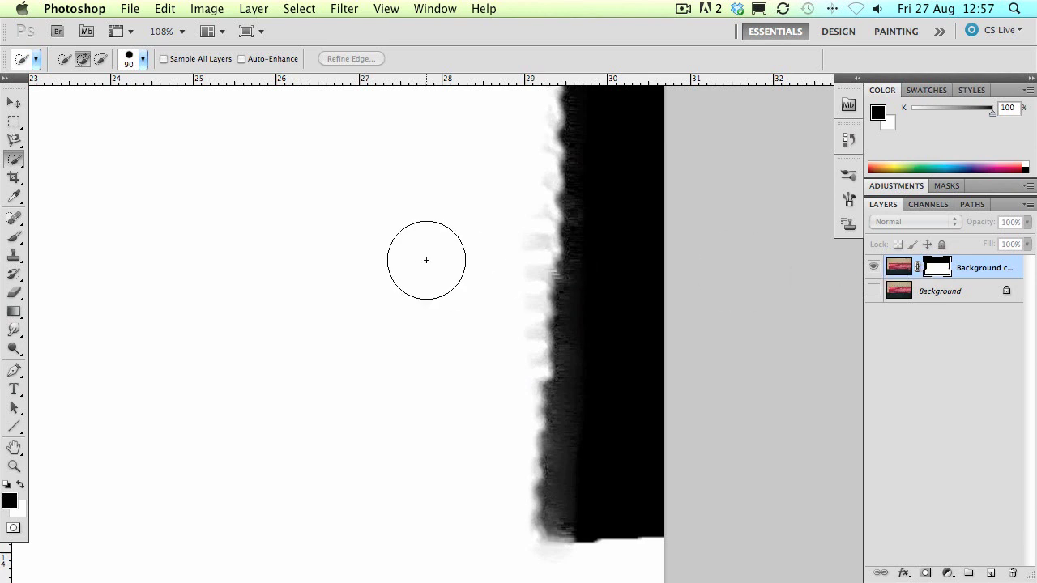
Paint white at 100% opacity with a 45-pixel brush over the mask's grey edge fringe.
click(14, 237)
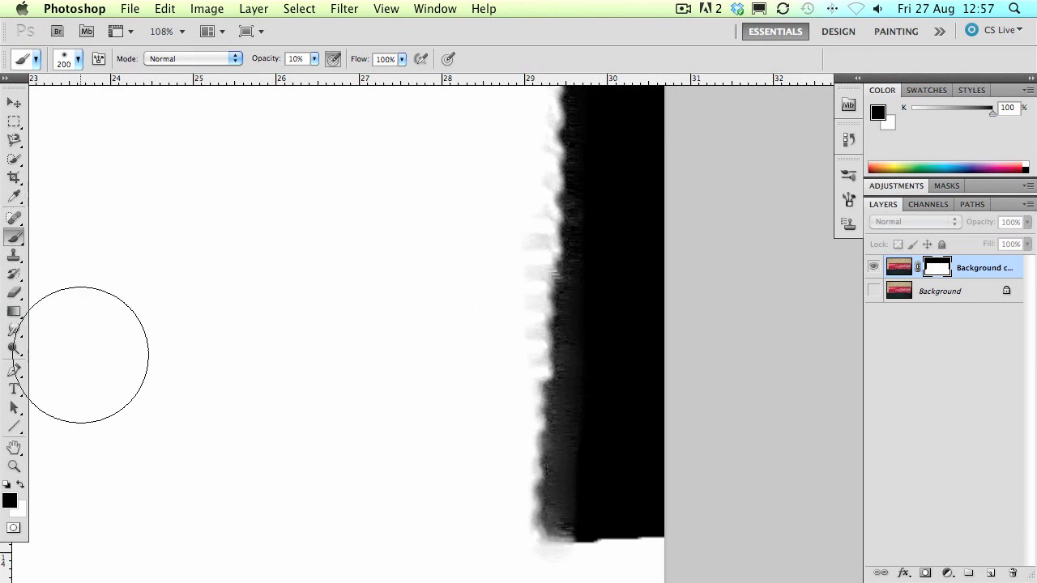
key(d)
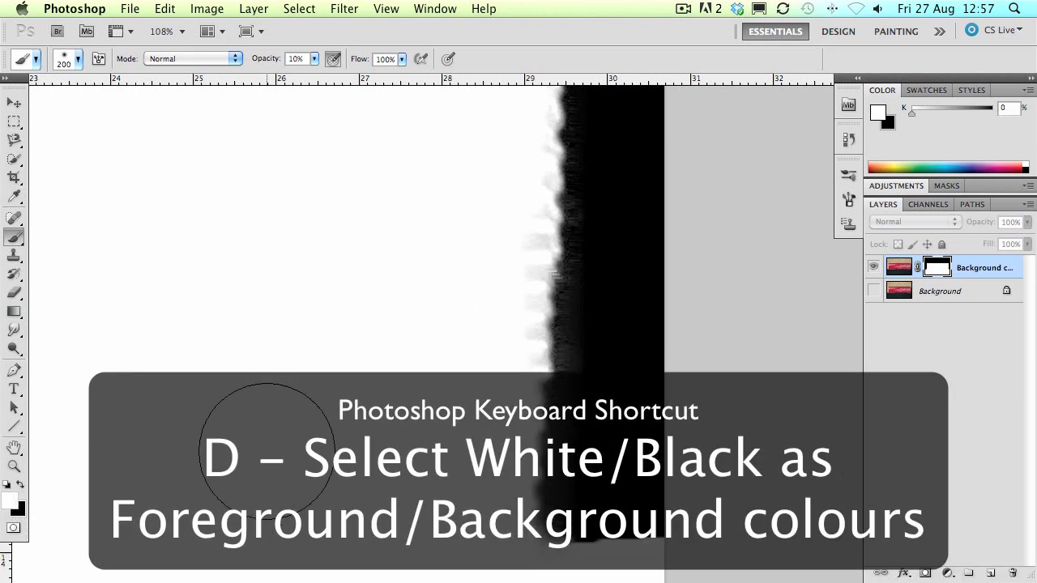
key(bracketleft)
key(bracketleft)
key(bracketleft)
key(bracketleft)
key(bracketleft)
key(bracketleft)
key(bracketleft)
key(bracketleft)
key(bracketleft)
key(bracketleft)
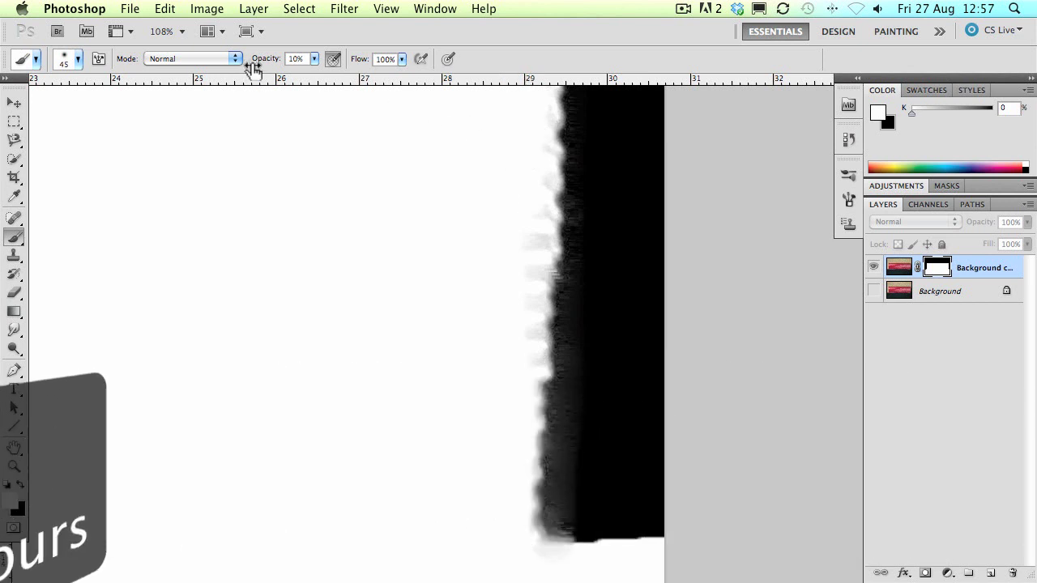
drag(253, 63, 363, 66)
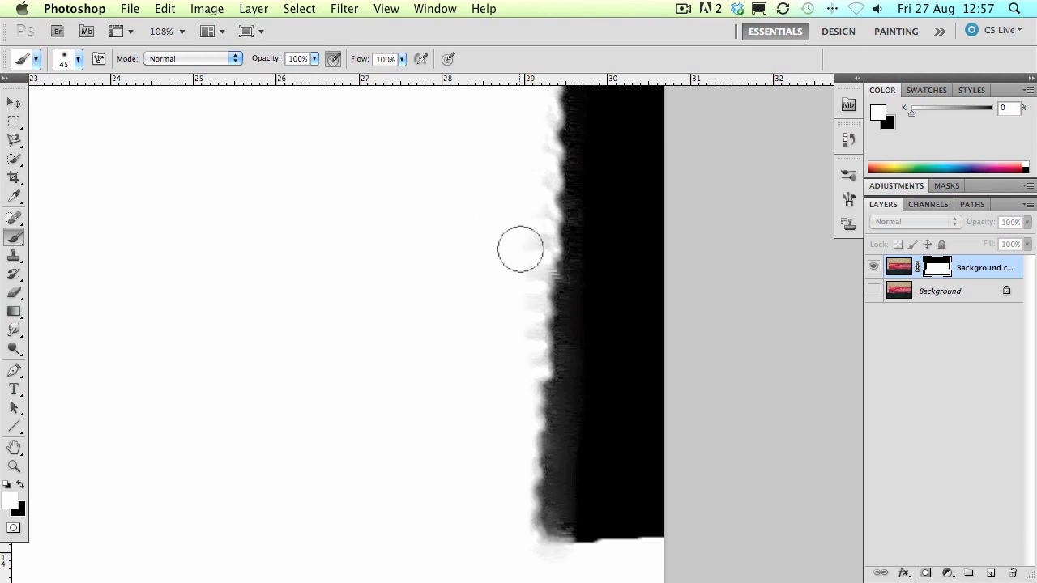
drag(532, 270, 519, 429)
drag(509, 171, 486, 239)
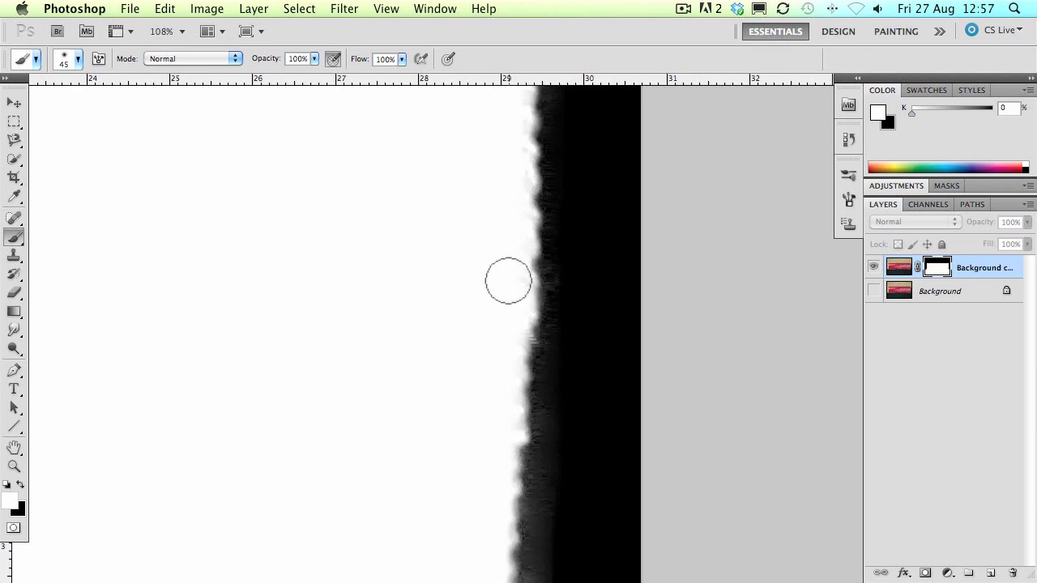
drag(481, 171, 451, 295)
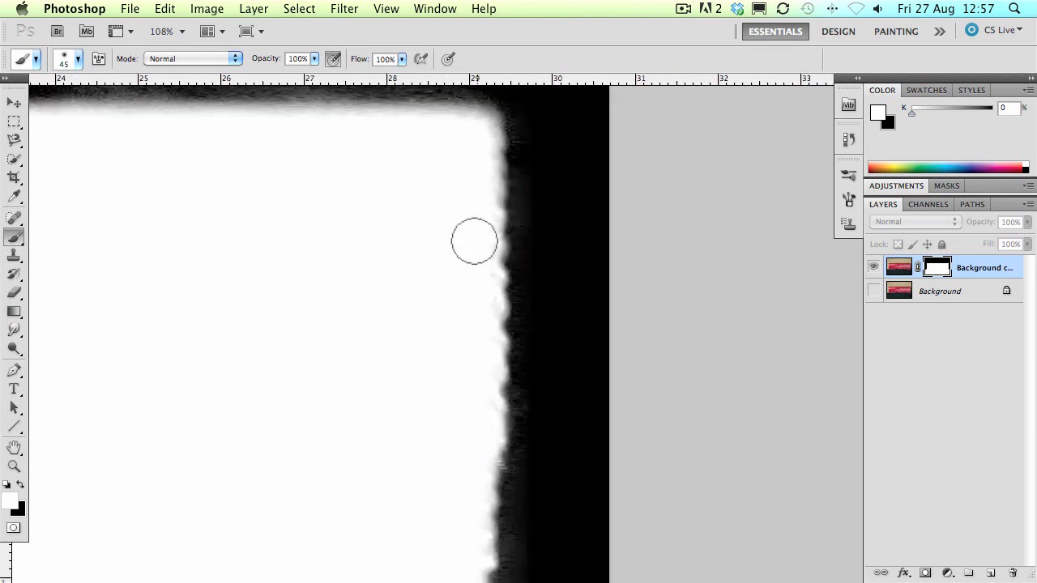
drag(197, 139, 505, 339)
scroll(293, 346, down, 2)
scroll(506, 339, left, 5)
scroll(232, 301, down, 5)
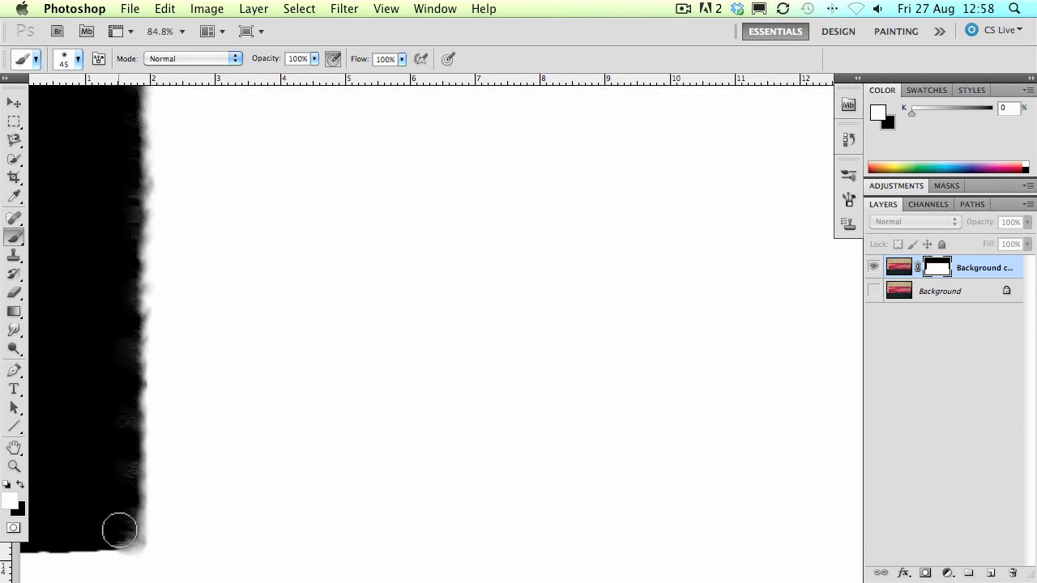
Paint black over the fuzzy grey fringe along the mask's lower and outer edges.
key(x)
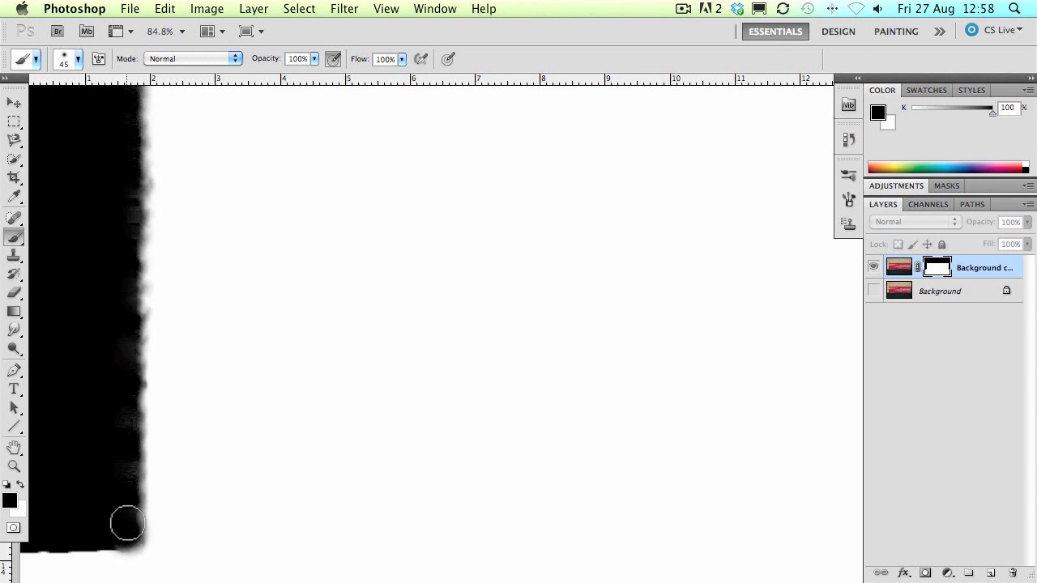
scroll(534, 487, right, 15)
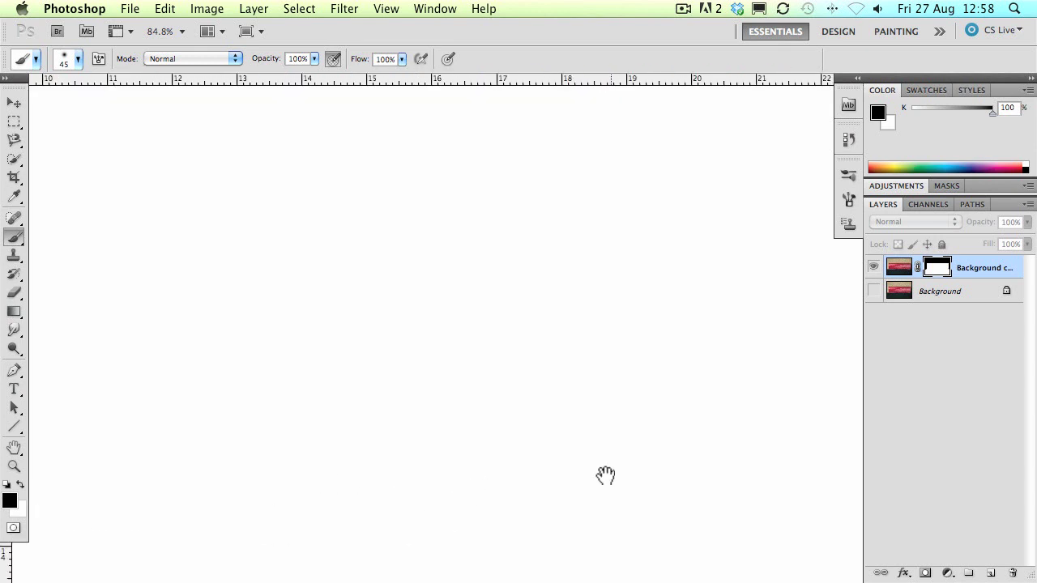
mouse_move(505, 514)
mouse_down()
mouse_move(494, 521)
mouse_move(486, 510)
mouse_move(488, 451)
mouse_move(481, 524)
mouse_move(498, 515)
mouse_up()
scroll(390, 422, down, 5)
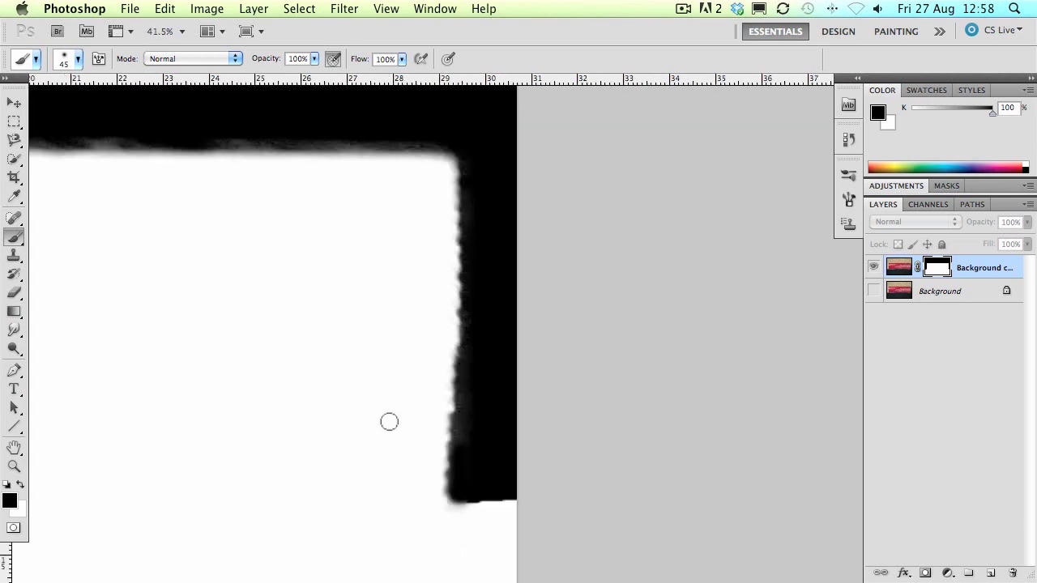
drag(234, 389, 437, 391)
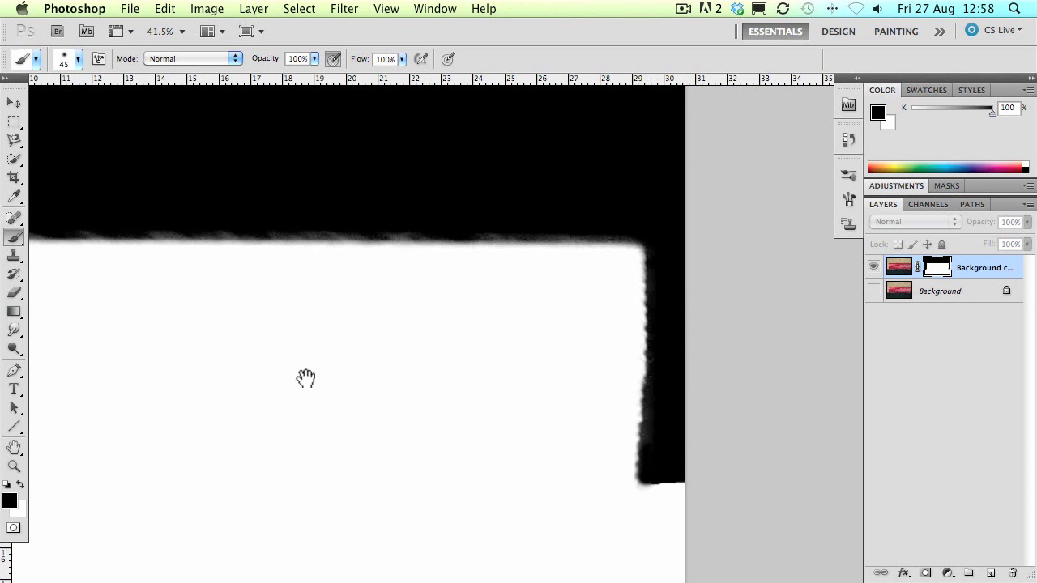
scroll(315, 373, up, 2)
scroll(324, 380, down, 2)
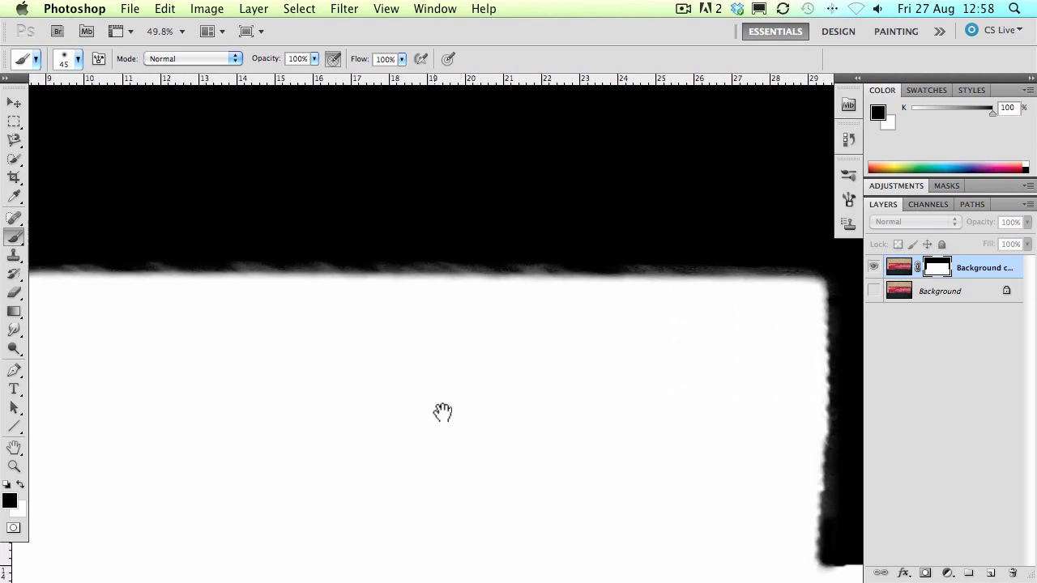
scroll(424, 411, left, 3)
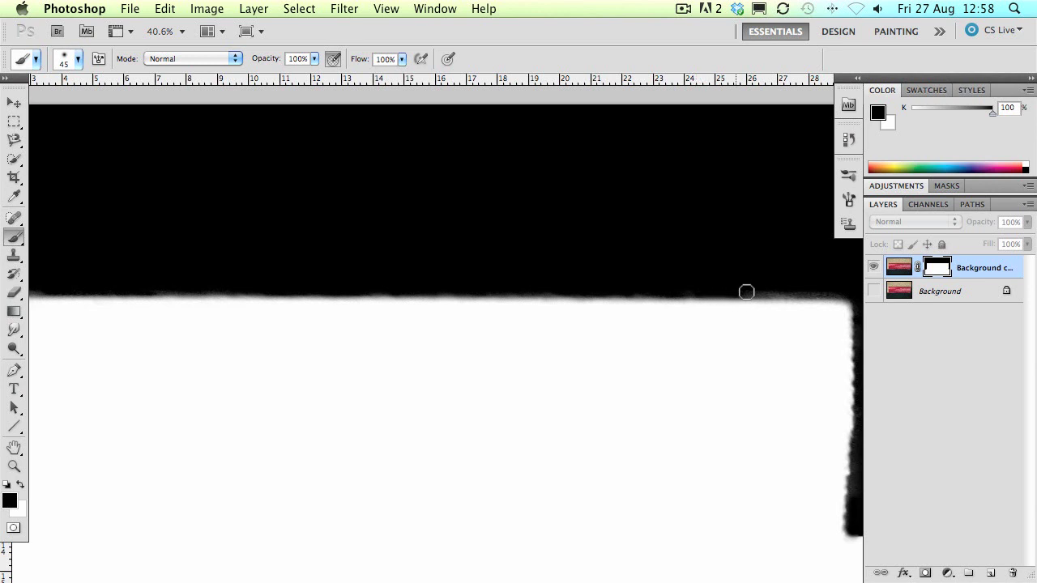
key(space)
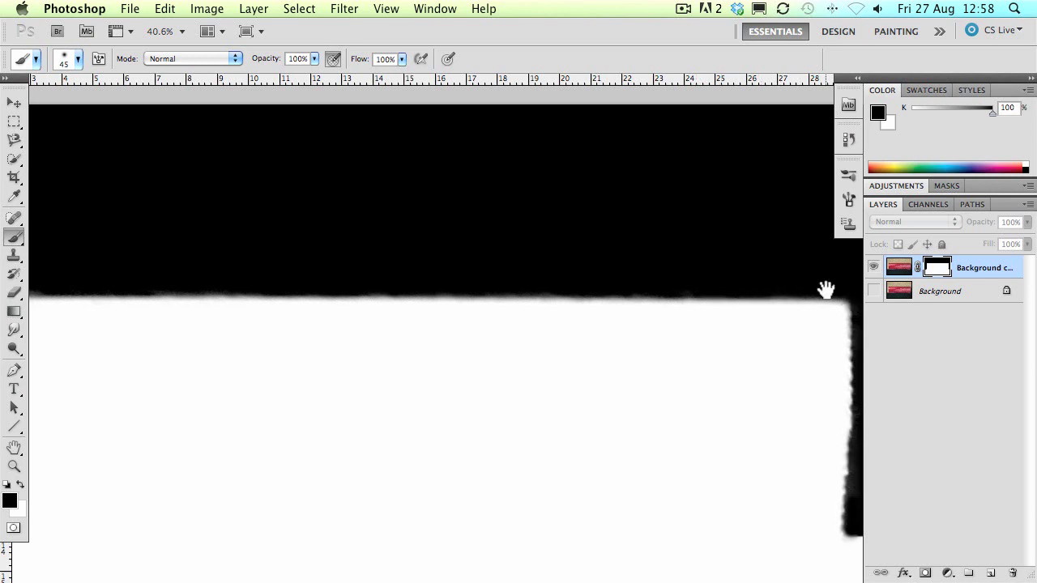
drag(826, 289, 666, 290)
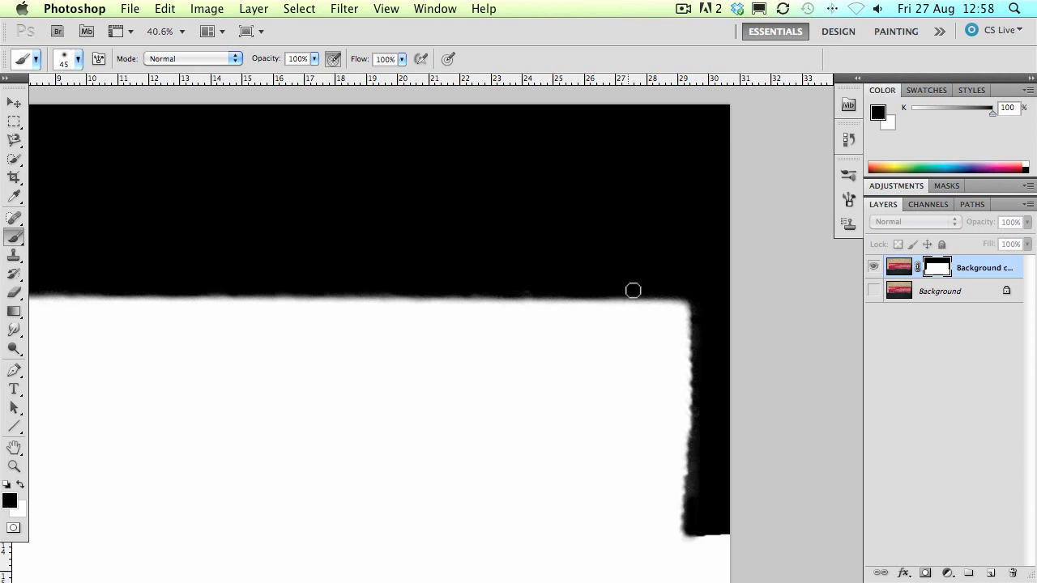
drag(312, 289, 335, 297)
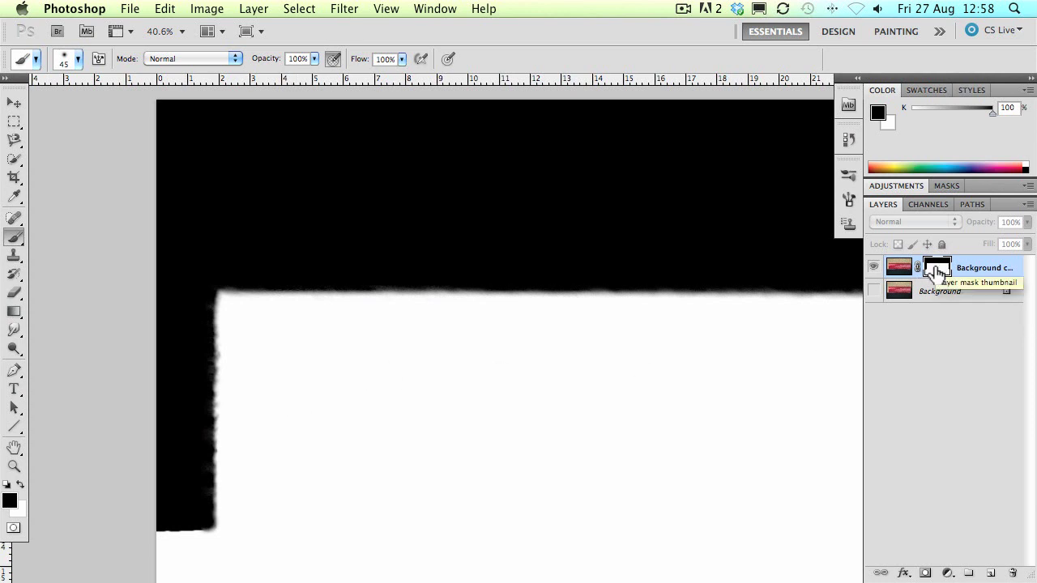
Return to the masked red tab view, zoom out, and ready the Type tool in Arial Bold 65.66 pt.
alt+click(935, 271)
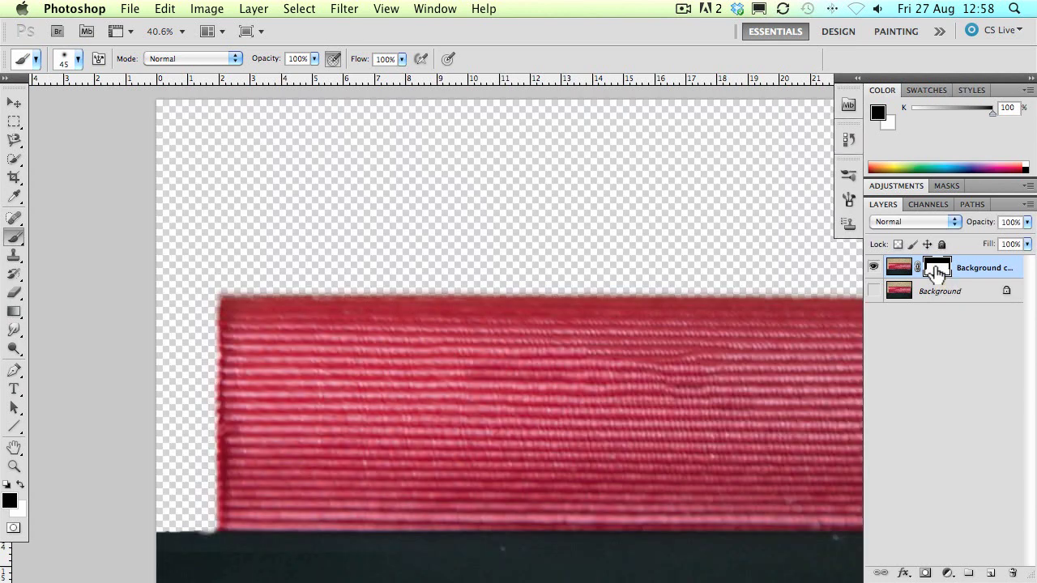
scroll(532, 377, down, 3)
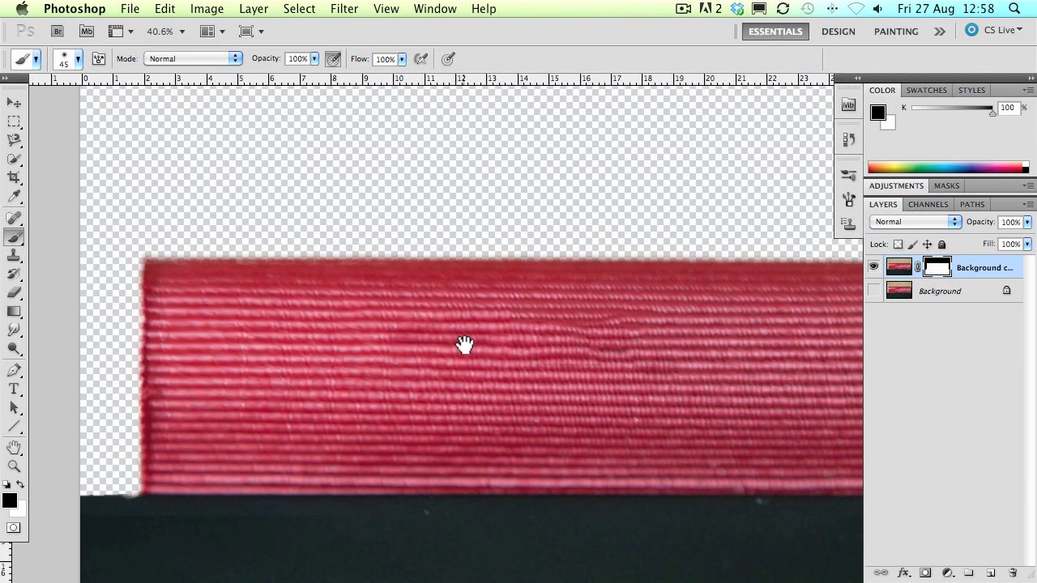
scroll(510, 368, right, 2)
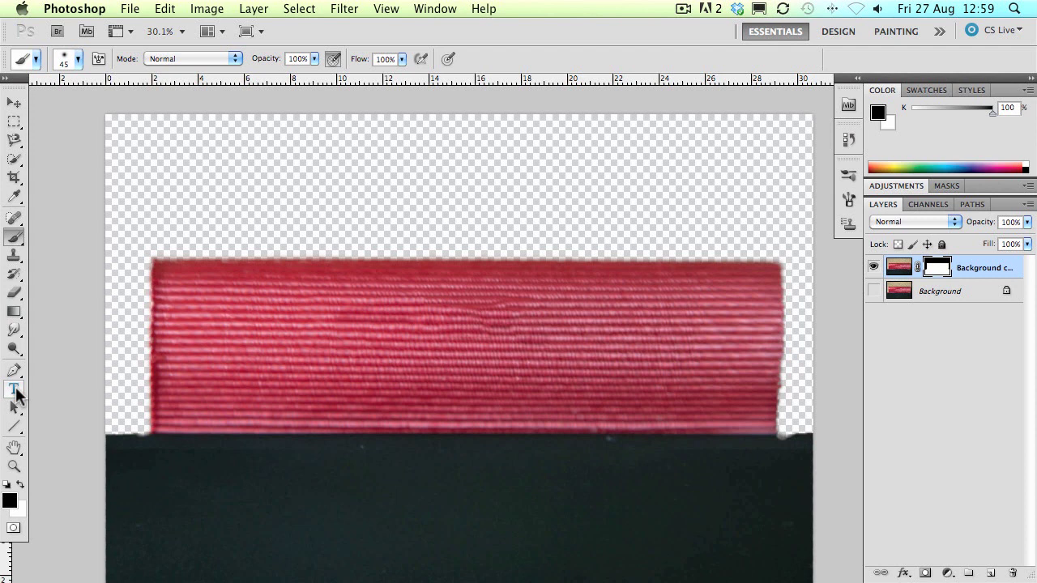
click(16, 392)
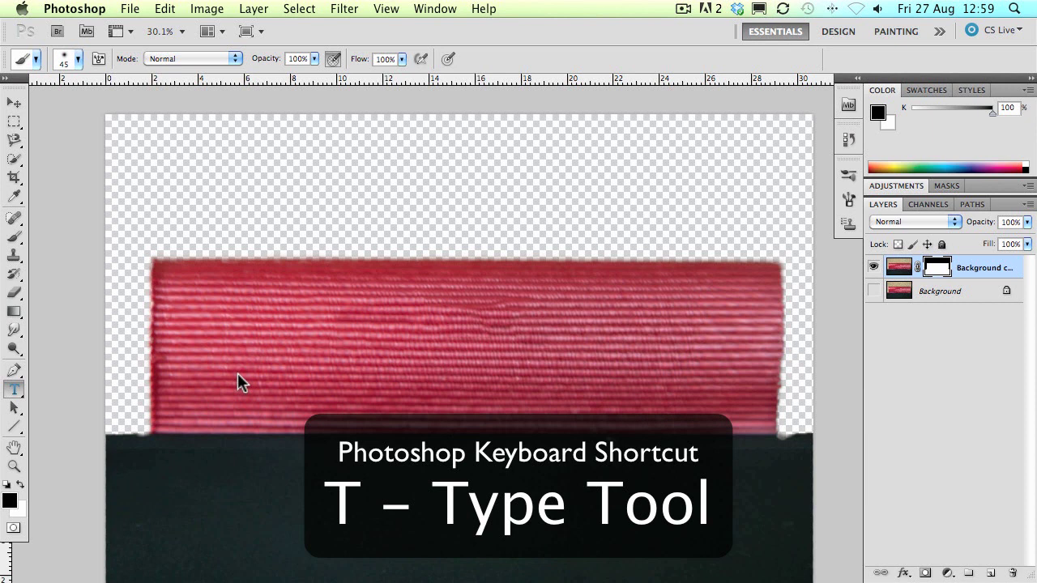
key(t)
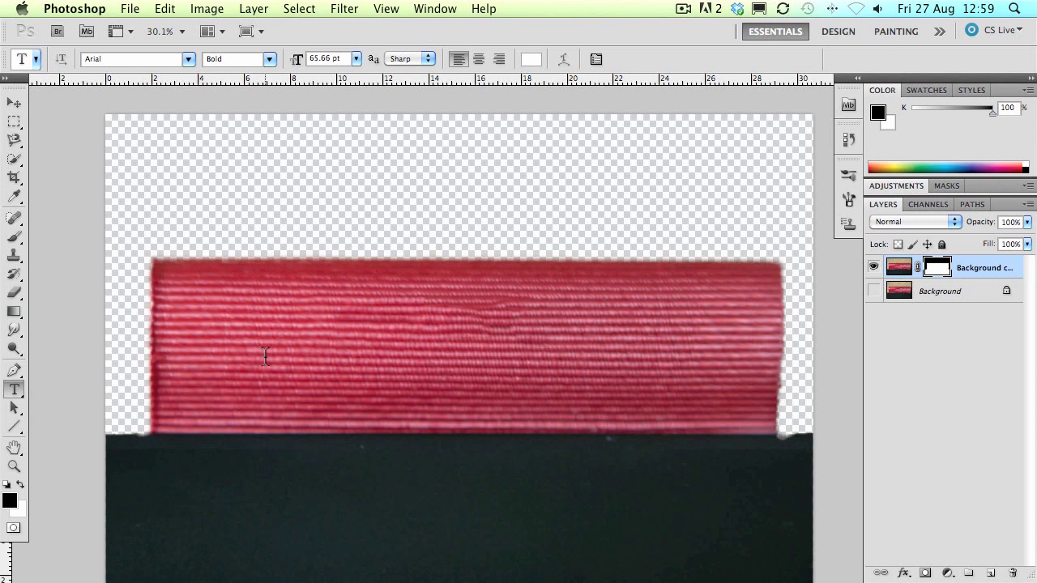
Type 'PhotoWalkthrough' on the red tab and scale it to about 75 pt across the banner.
click(199, 359)
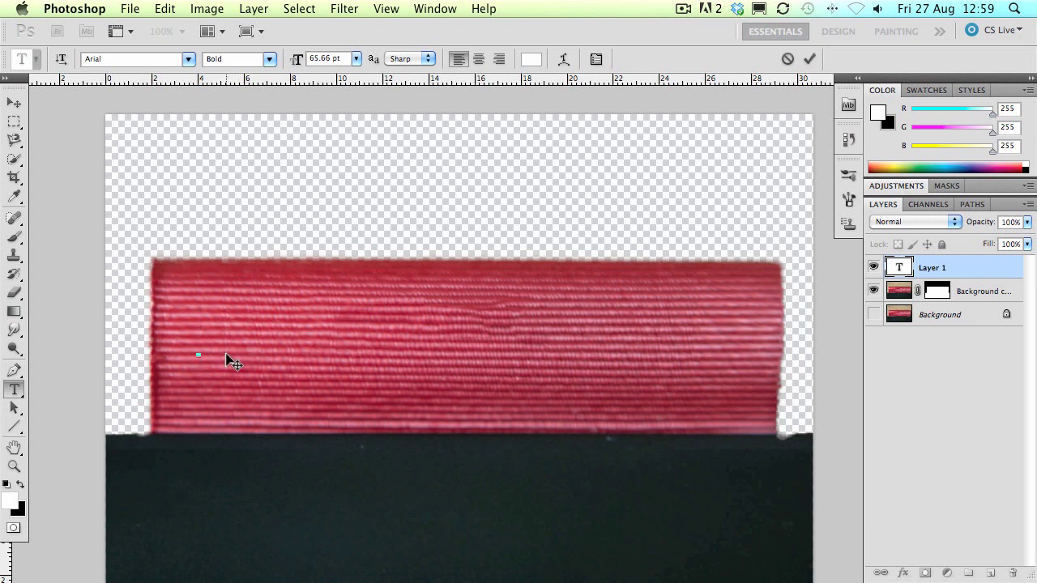
text(PhotoWalkthrough)
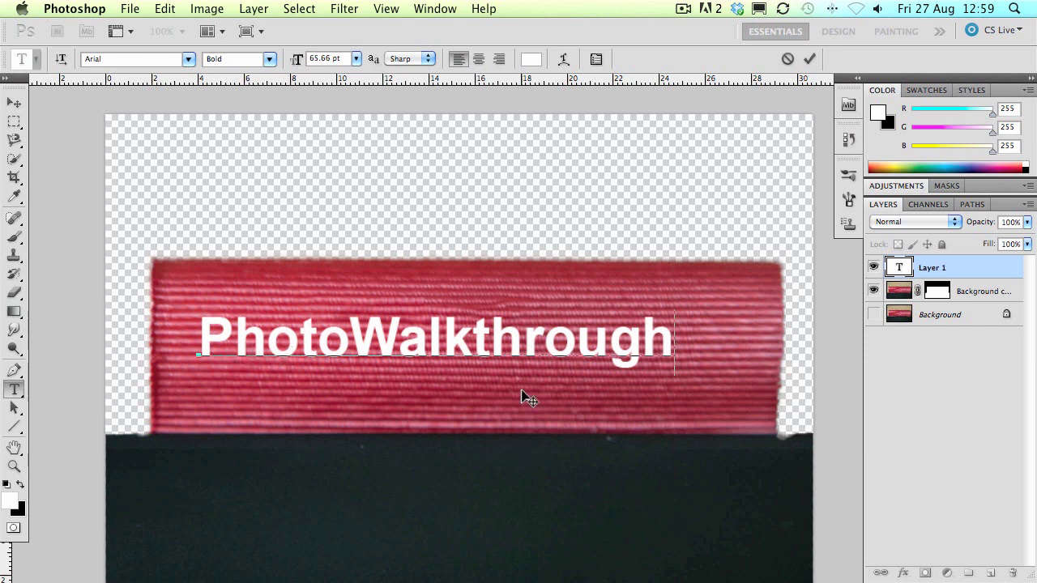
mouse_move(524, 394)
mouse_down()
mouse_move(542, 398)
mouse_move(521, 398)
mouse_move(535, 407)
mouse_move(521, 430)
mouse_move(483, 403)
mouse_move(516, 403)
mouse_move(518, 412)
mouse_up()
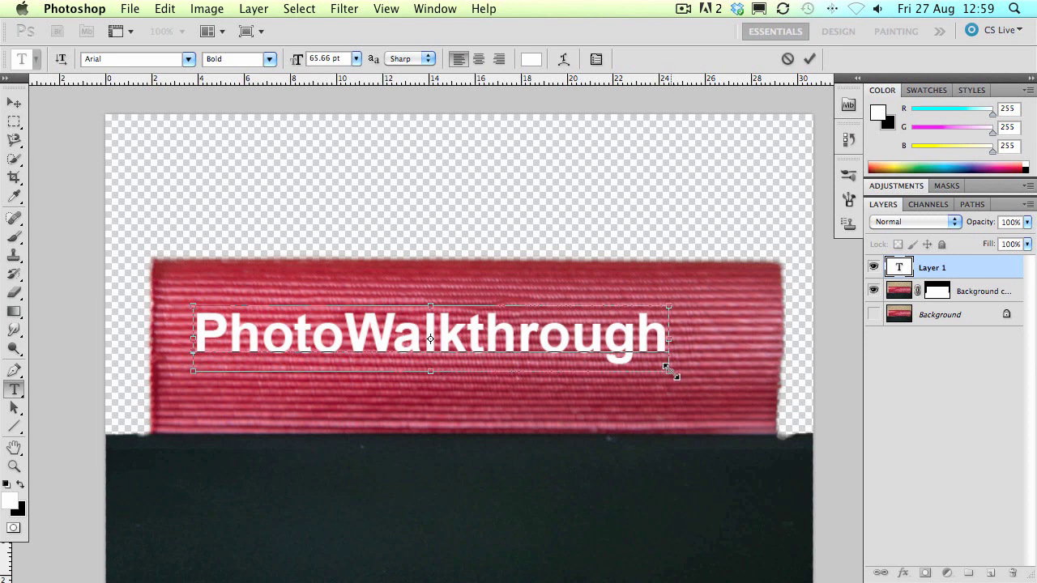
drag(668, 371, 716, 409)
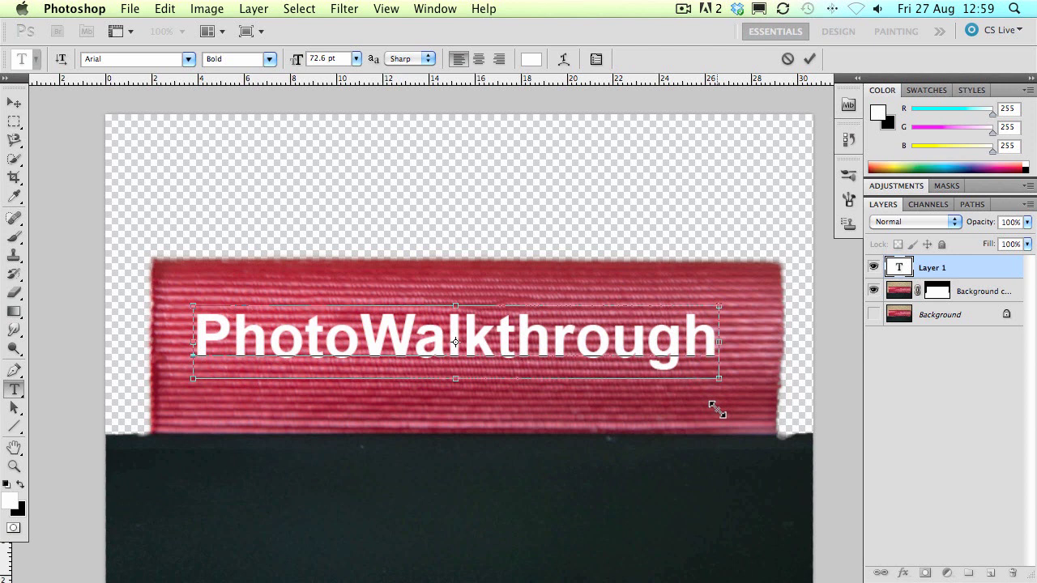
drag(716, 409, 719, 410)
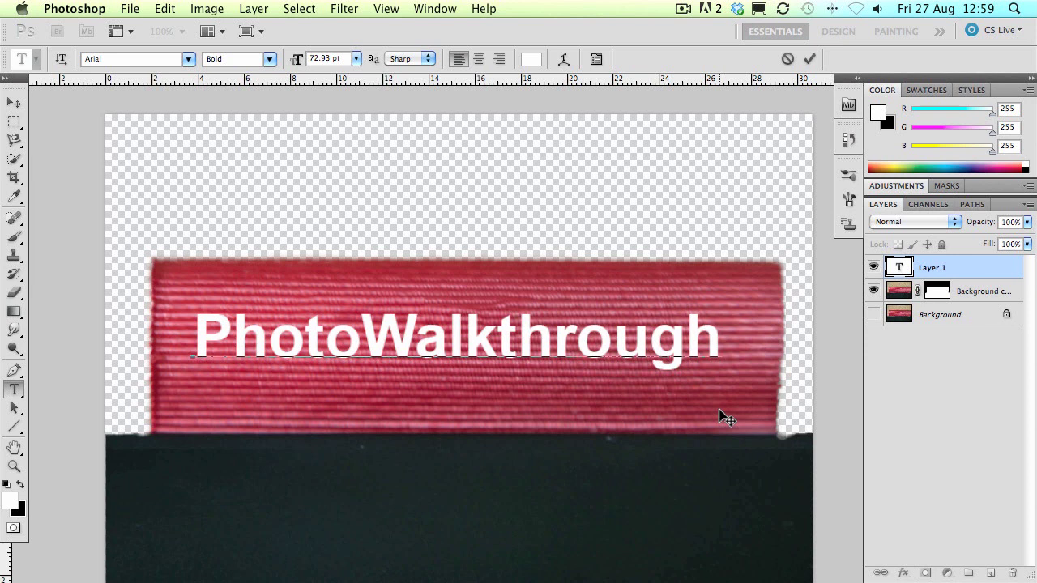
key(super)
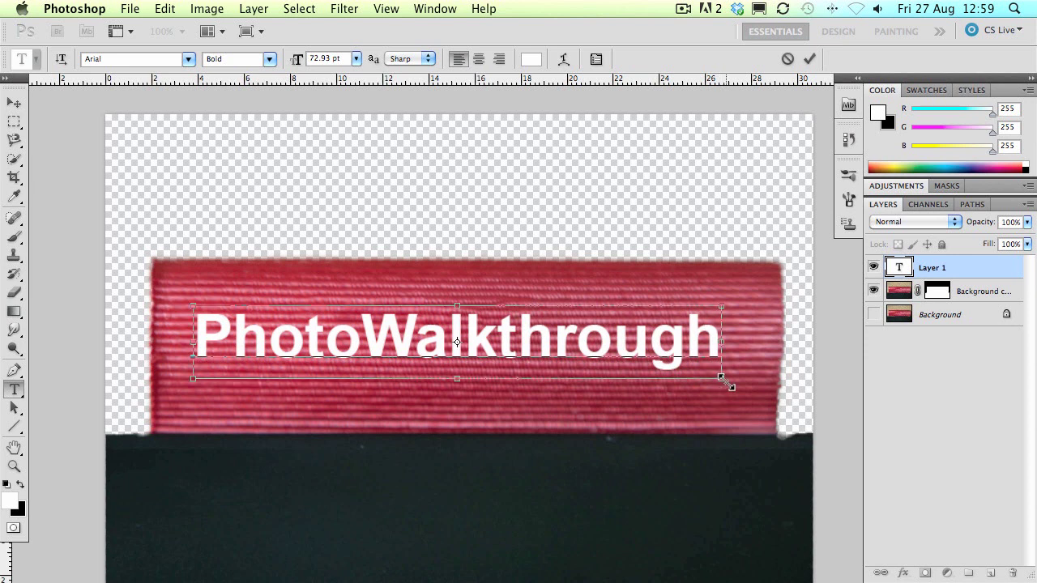
drag(729, 386, 738, 405)
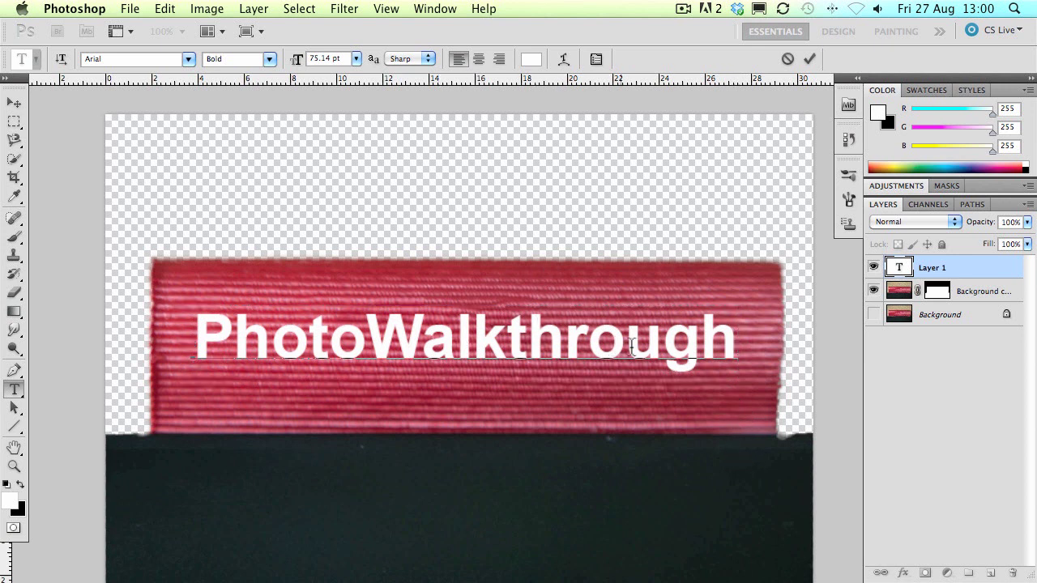
Commit the PhotoWalkthrough text, select its layer and bring up the layer effects list.
click(1003, 297)
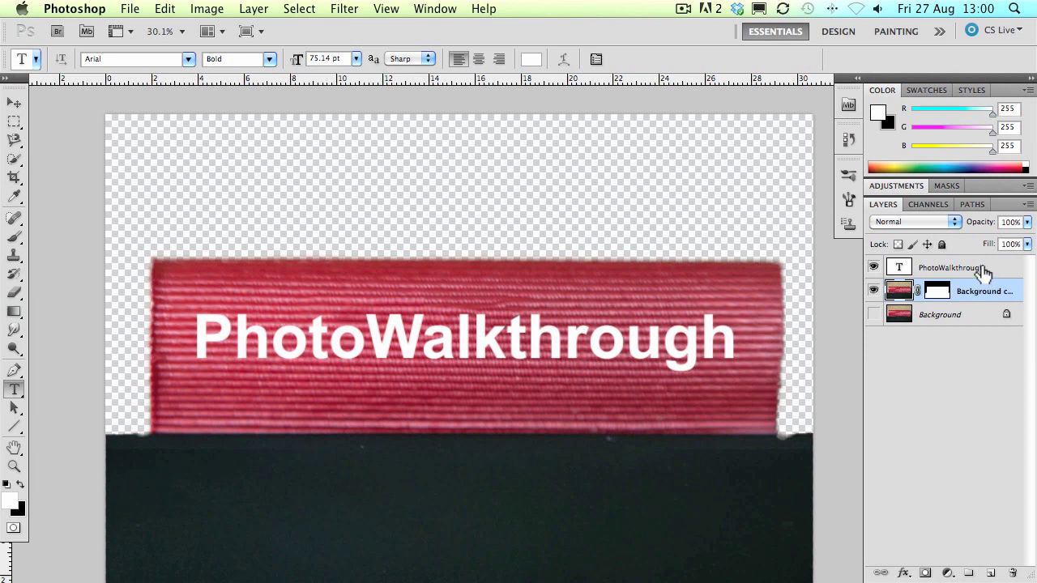
click(968, 271)
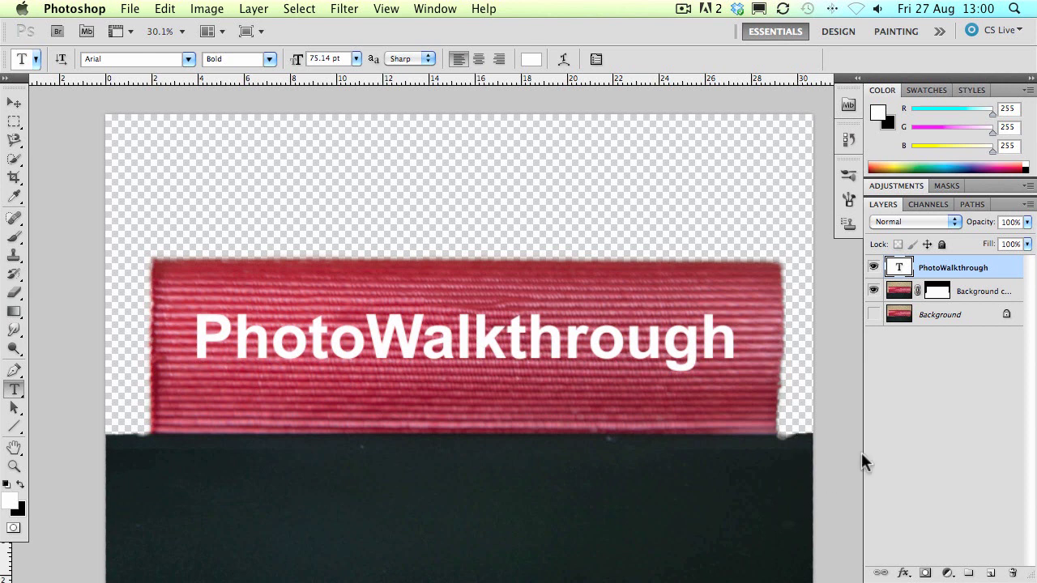
click(903, 573)
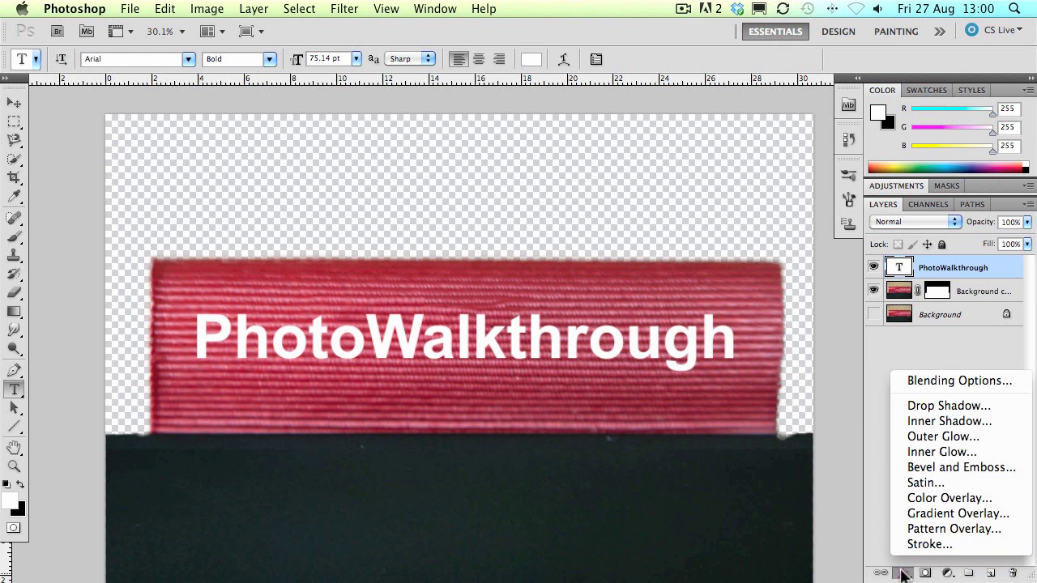
Add Bevel and Emboss to the text with lighting angle 141° and altitude 21°.
click(926, 468)
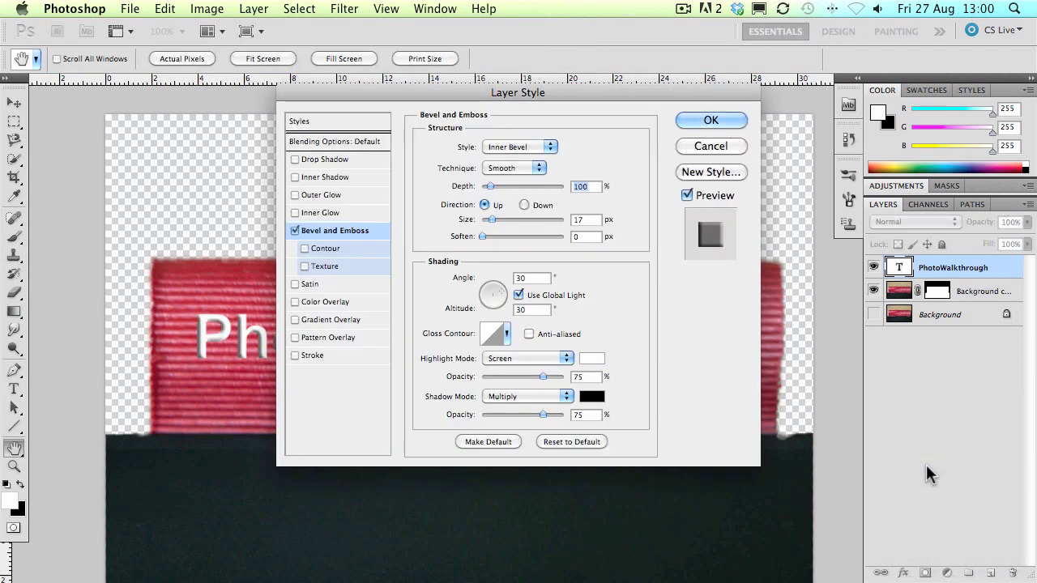
drag(564, 106, 839, 178)
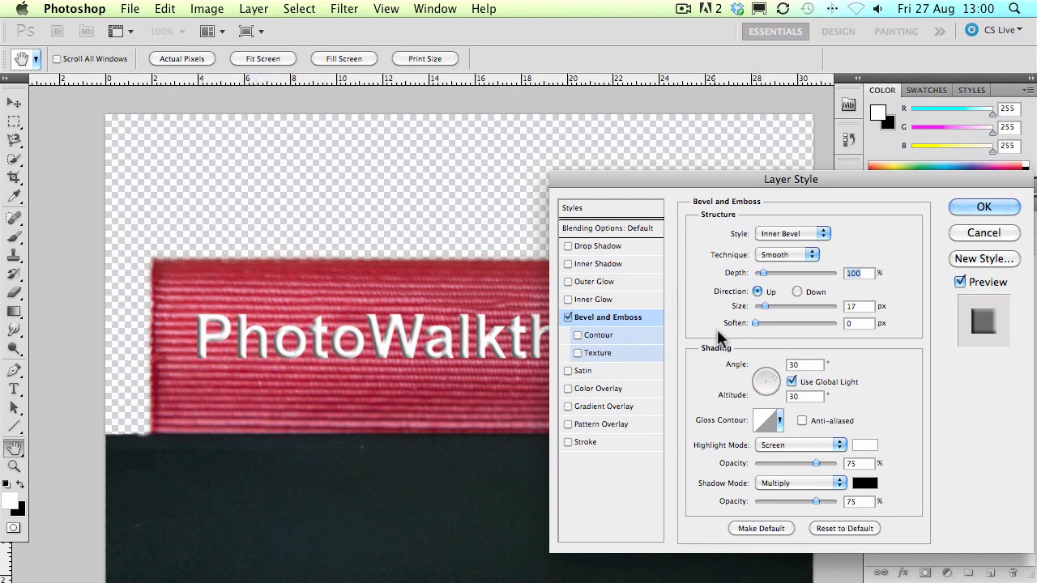
mouse_move(765, 370)
mouse_down()
mouse_move(757, 374)
mouse_move(767, 386)
mouse_up()
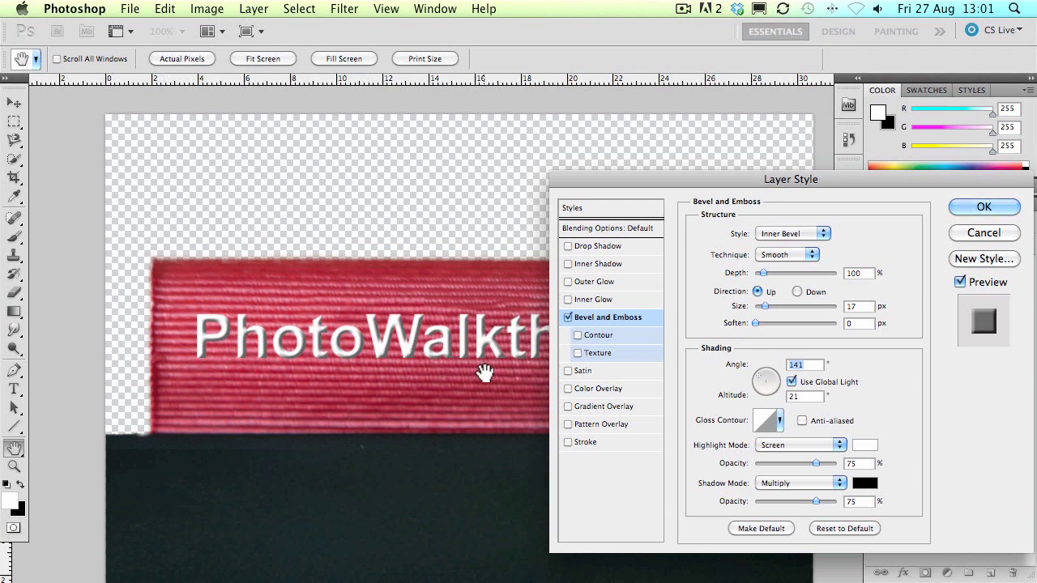
Change the Bevel and Emboss style to Outer Bevel with a 9 px size, previewing the whole text.
click(770, 238)
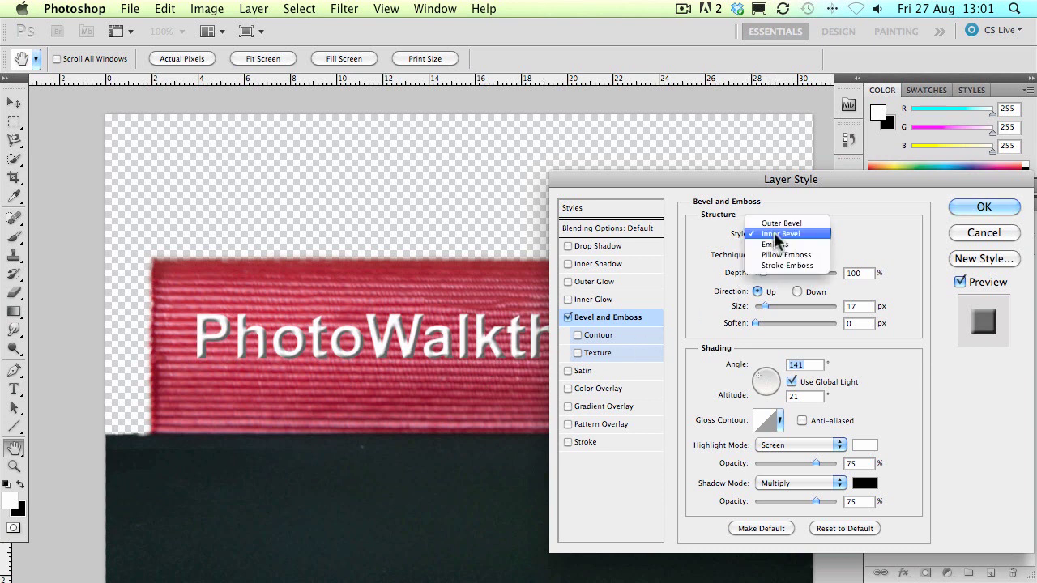
click(779, 228)
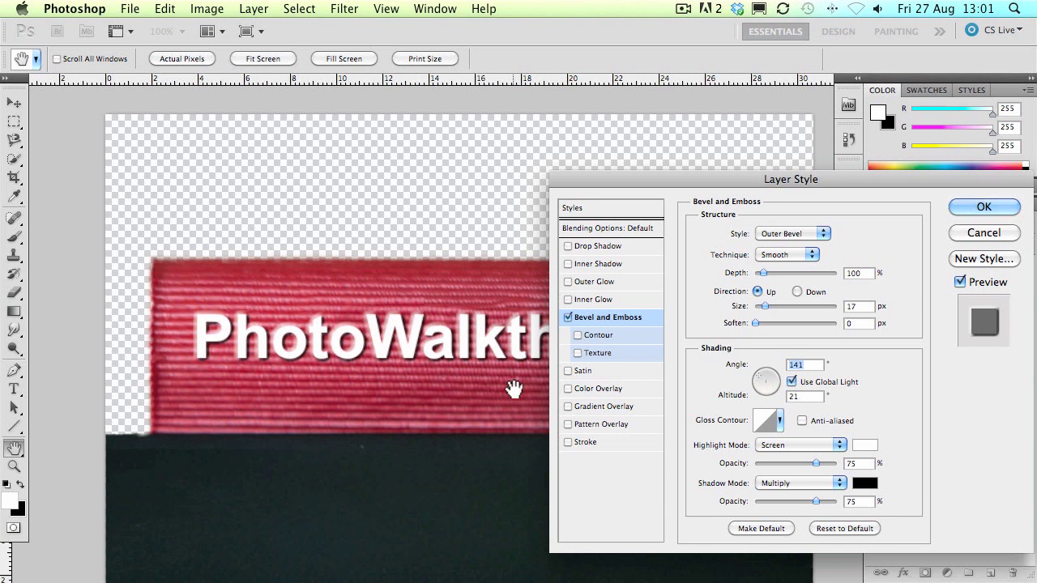
drag(766, 307, 762, 307)
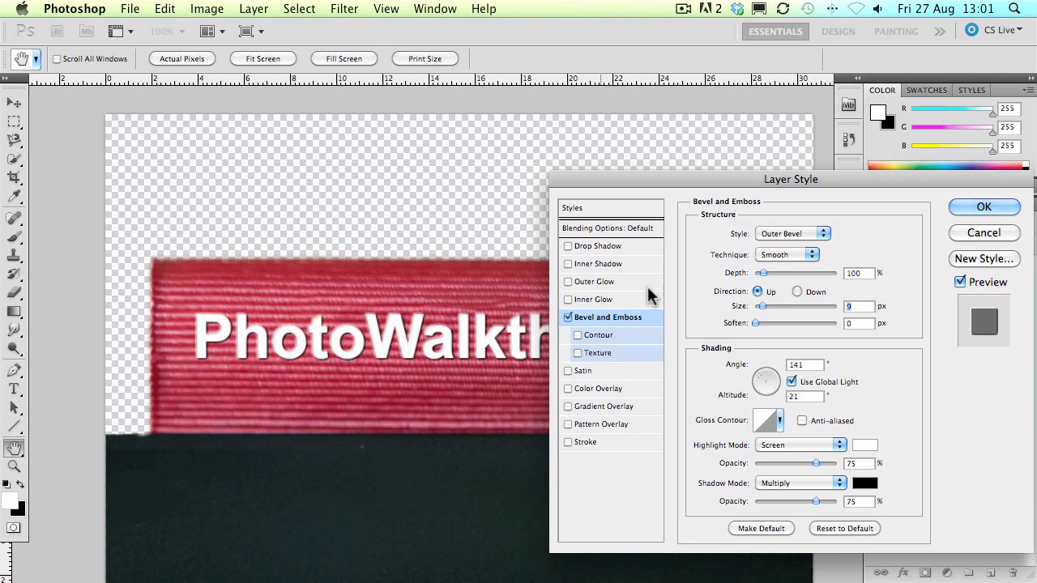
drag(650, 184, 856, 202)
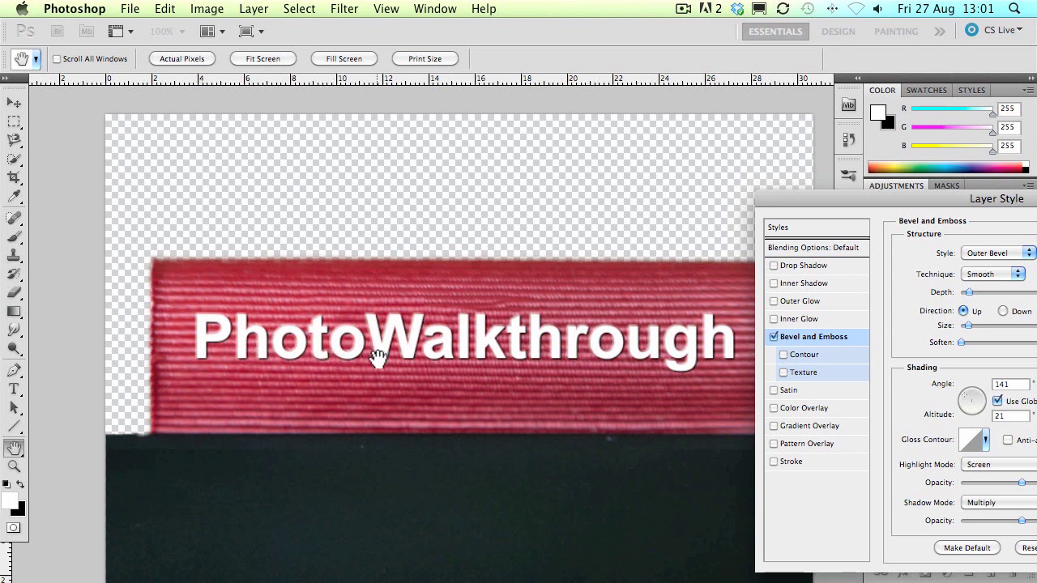
drag(889, 194, 569, 144)
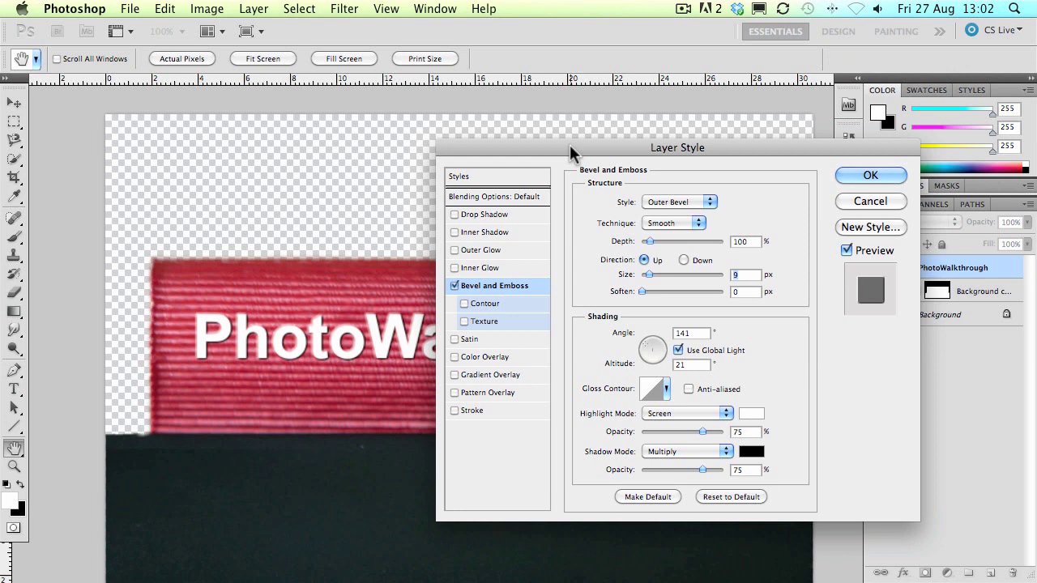
drag(570, 147, 648, 69)
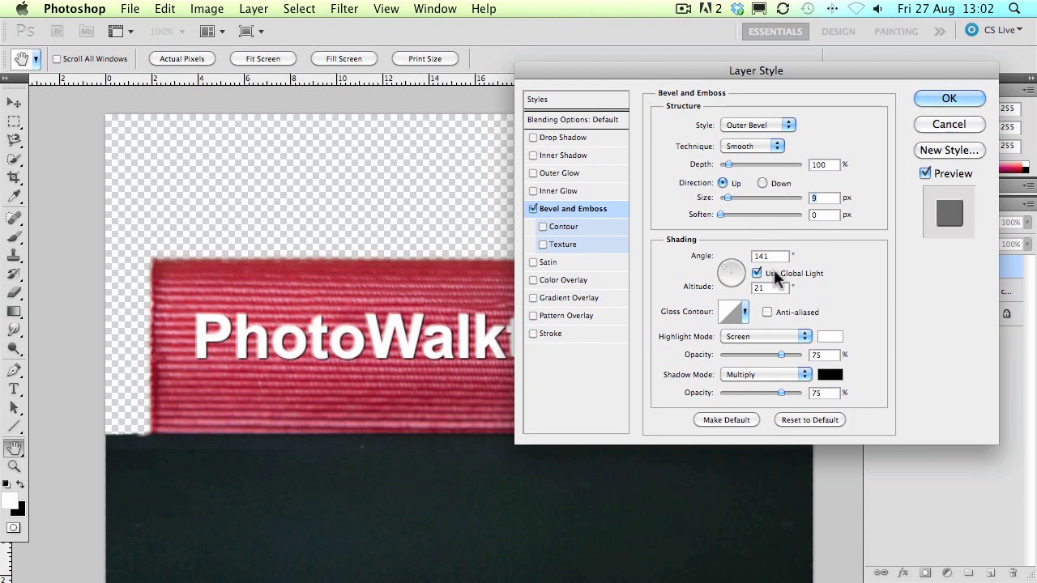
Apply the bevel, then duplicate the Background copy cord layer and move it above the text layer.
click(946, 99)
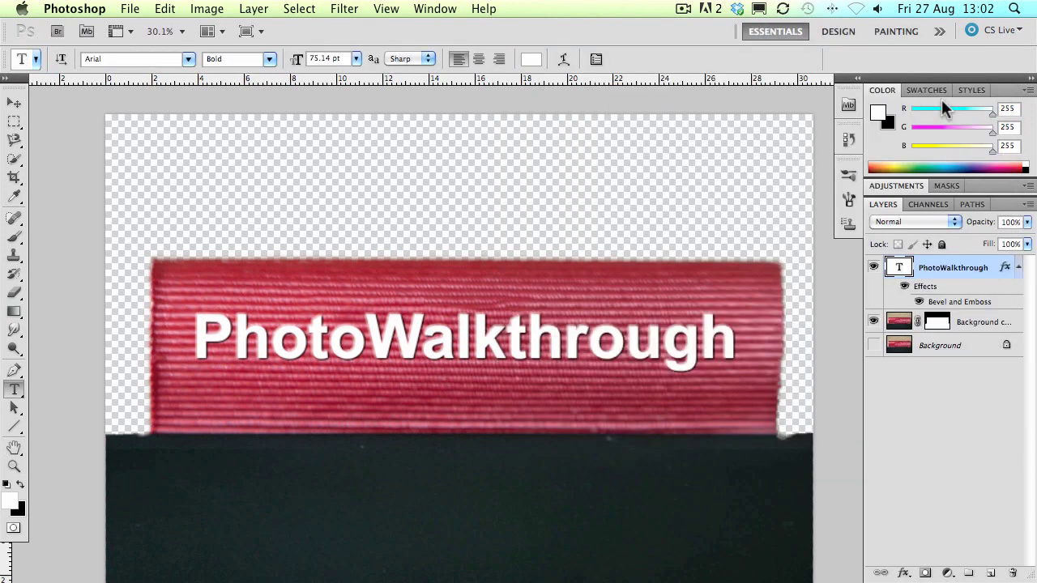
click(900, 324)
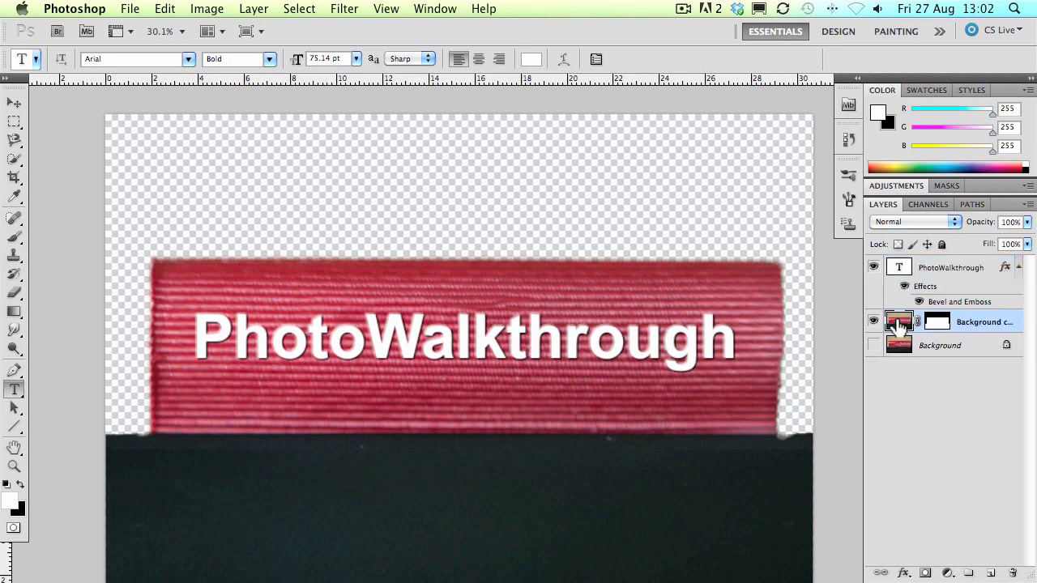
drag(900, 324, 990, 574)
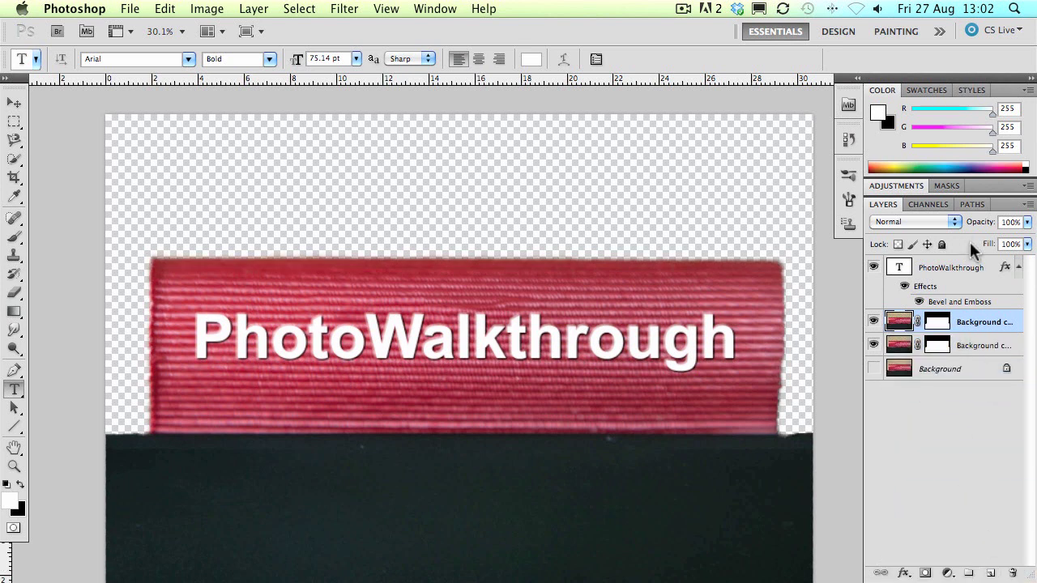
drag(972, 330, 969, 272)
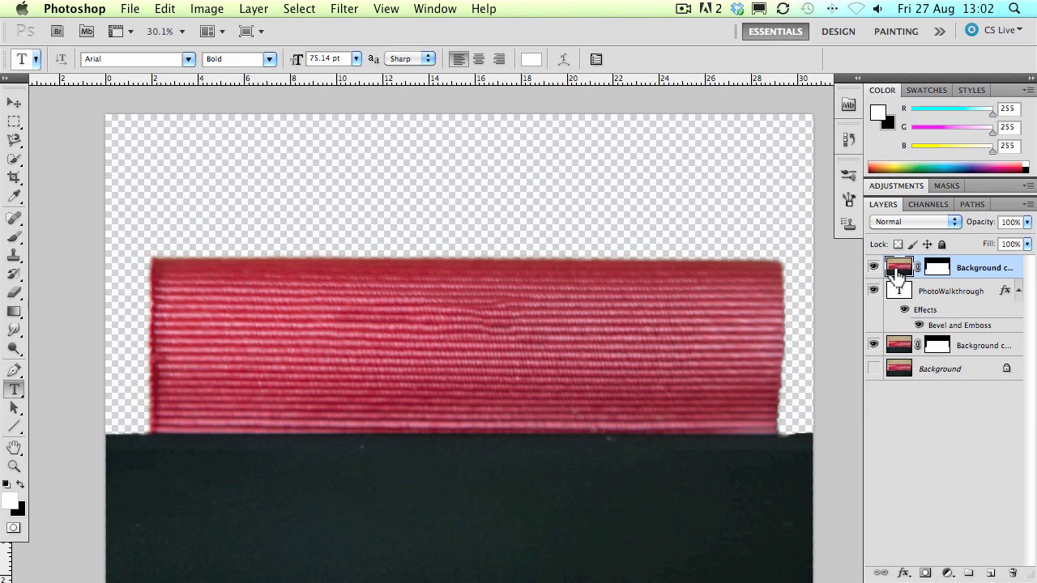
Start a Black and White adjustment on the top cord layer copy.
click(207, 10)
mouse_move(212, 61)
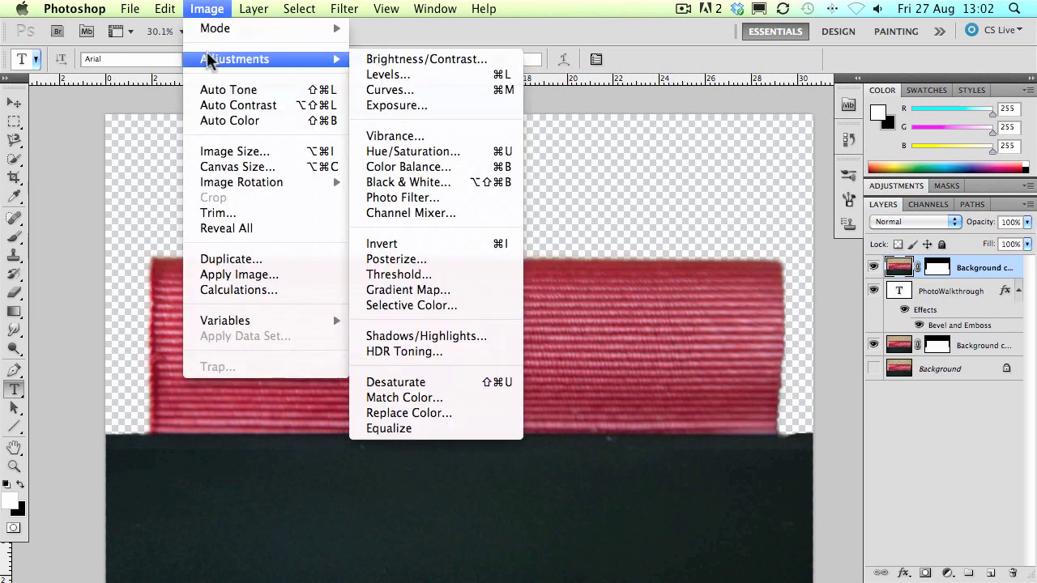
click(403, 182)
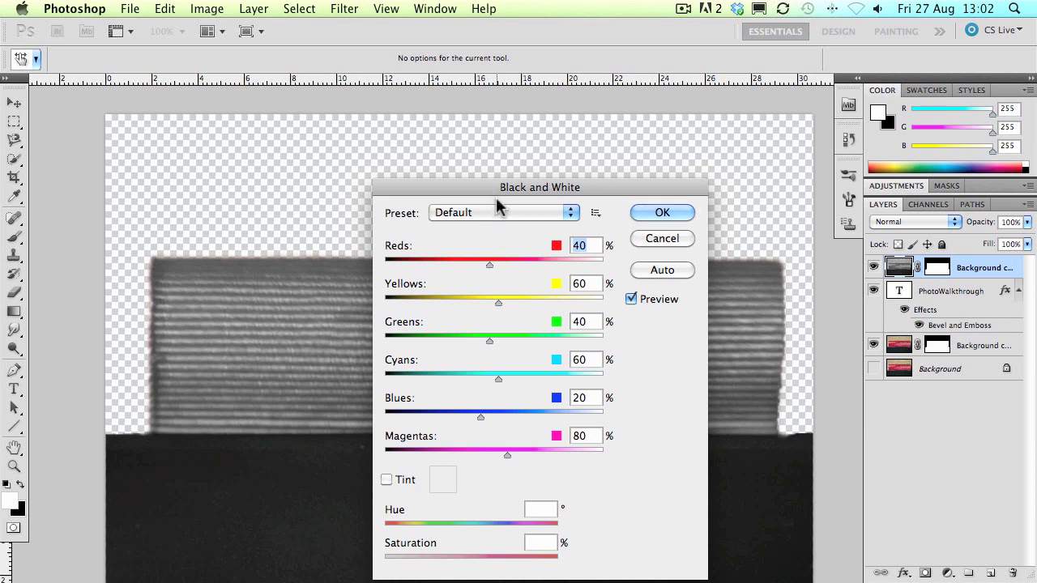
drag(493, 191, 693, 146)
Set Reds to -75% and Magentas, Blues, Cyans, Greens and Yellows to 300%.
drag(683, 221, 641, 218)
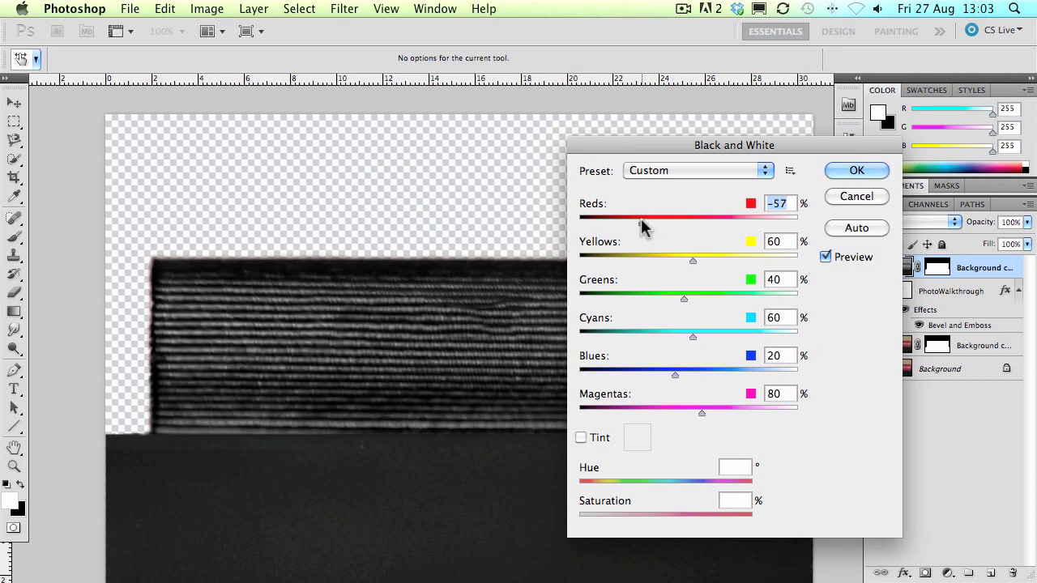
drag(701, 413, 814, 419)
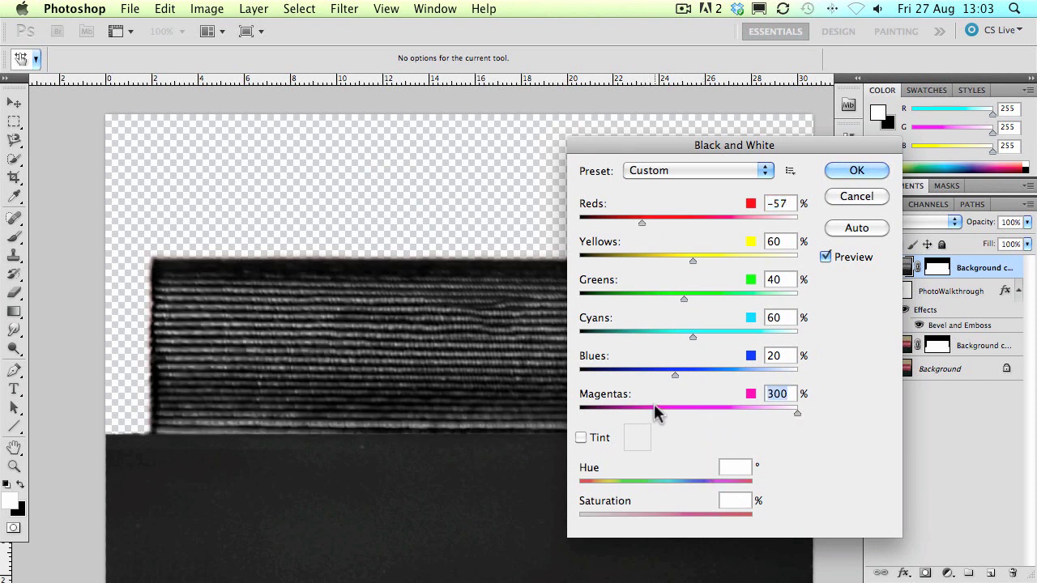
drag(672, 376, 800, 376)
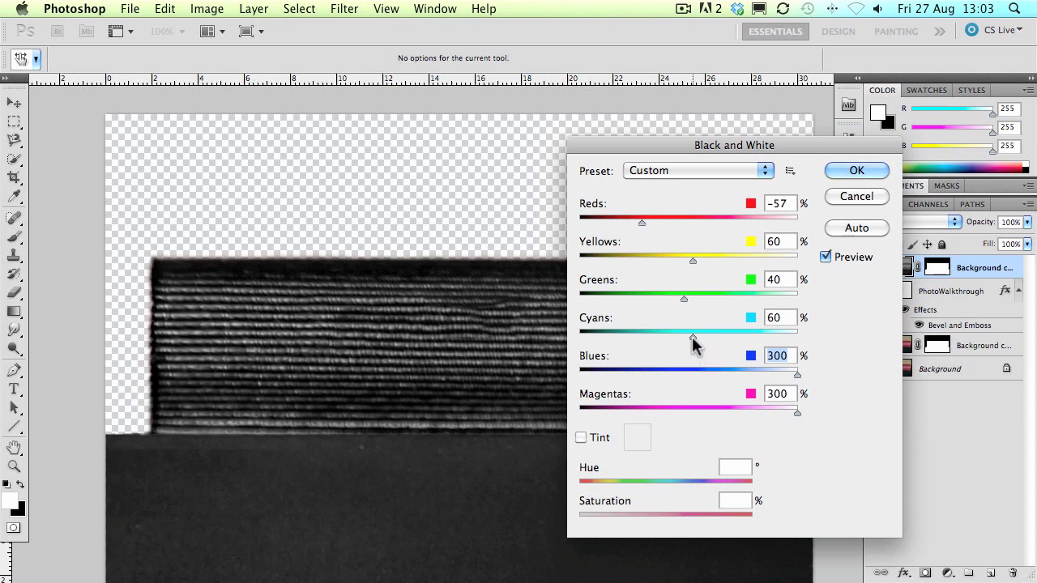
drag(797, 340, 800, 337)
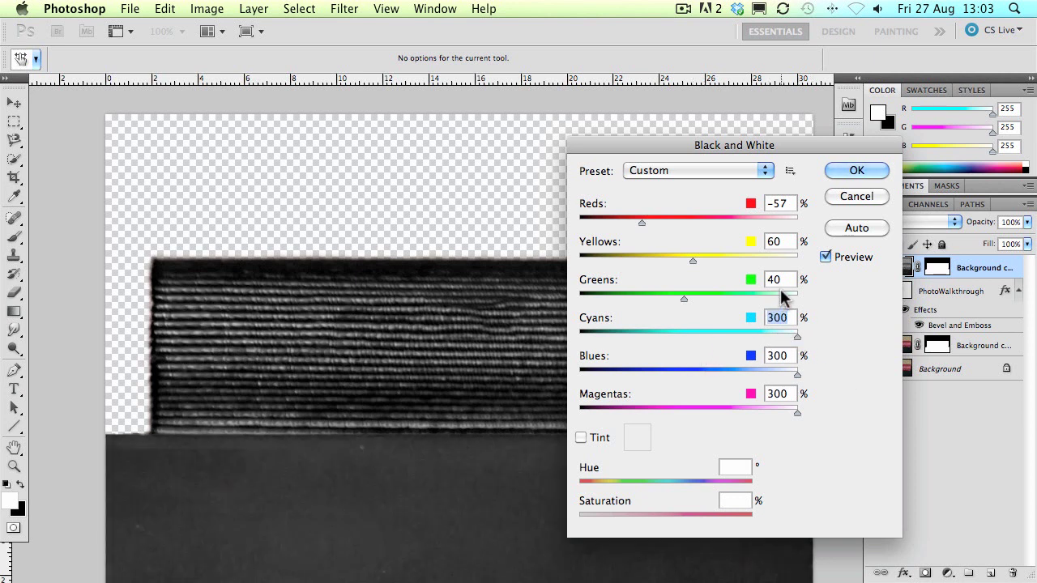
drag(683, 302, 802, 299)
drag(693, 258, 800, 257)
drag(650, 224, 639, 223)
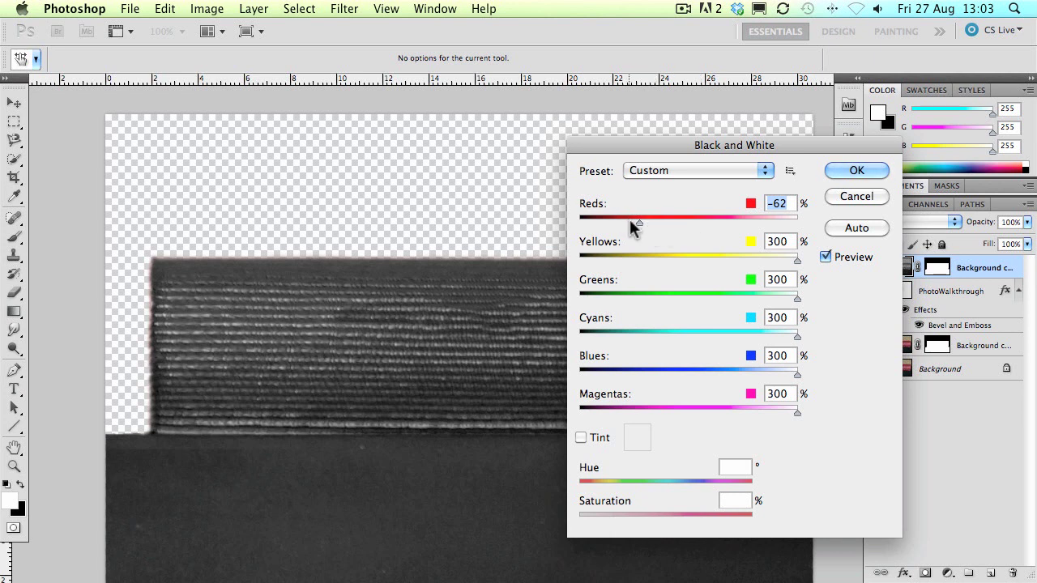
mouse_move(639, 220)
mouse_down()
mouse_move(668, 221)
mouse_move(634, 221)
mouse_up()
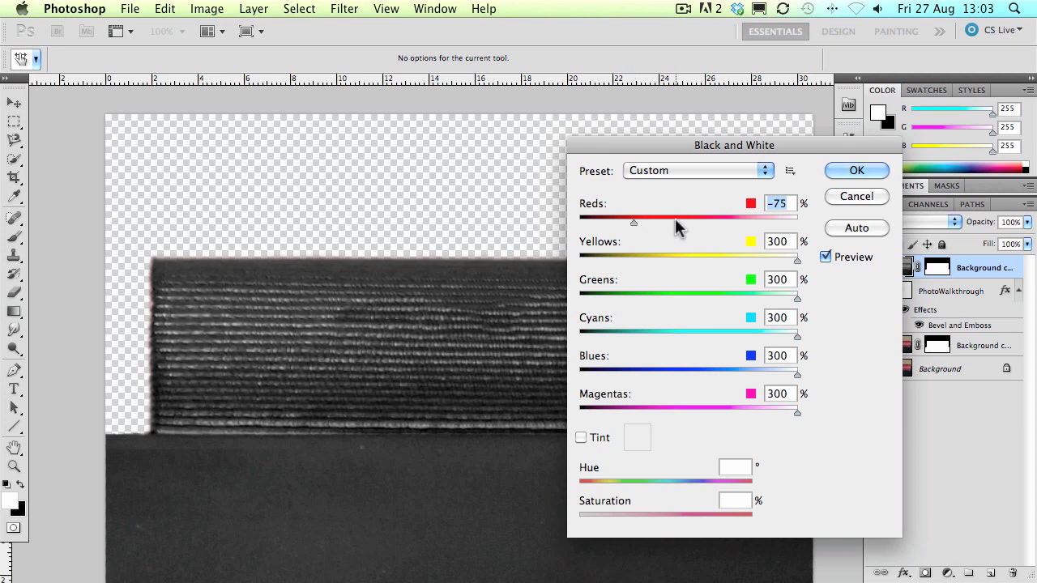
Apply the Black and White conversion and target the top layer's image rather than its mask.
click(864, 172)
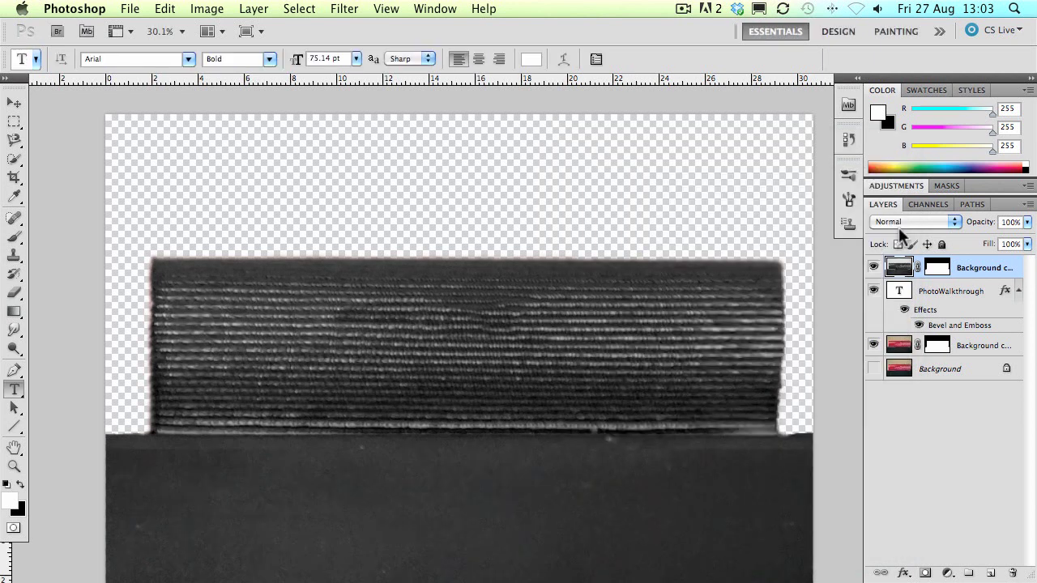
click(930, 270)
click(899, 268)
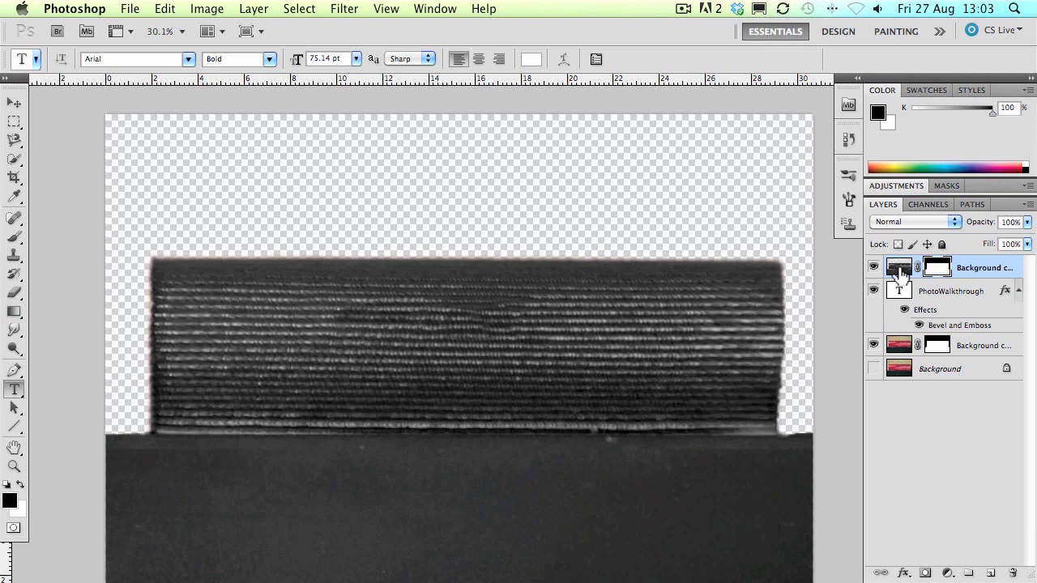
Apply a Curves adjustment shaped into a steep S-curve for strong contrast.
click(219, 8)
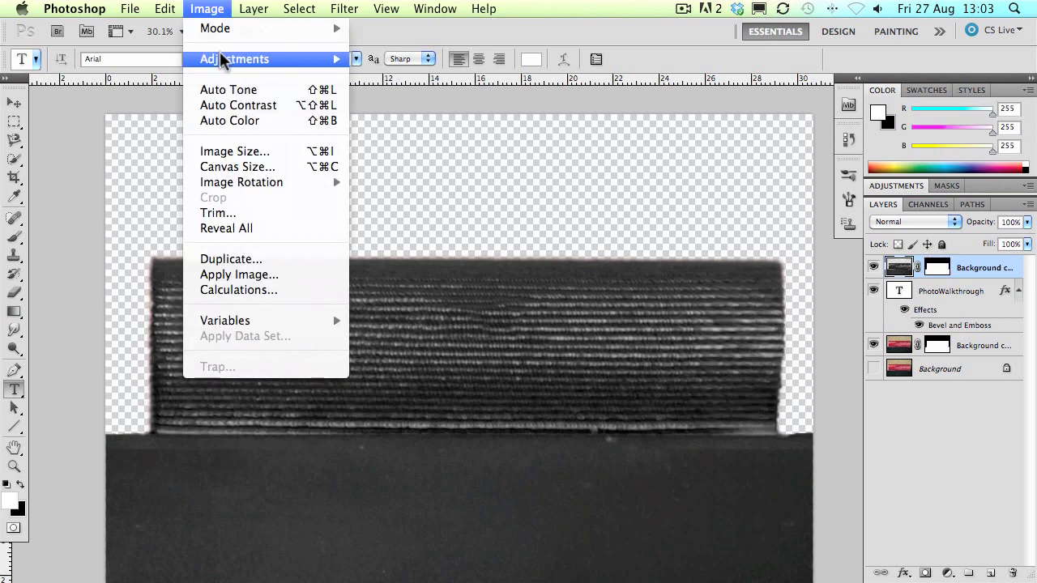
mouse_move(231, 59)
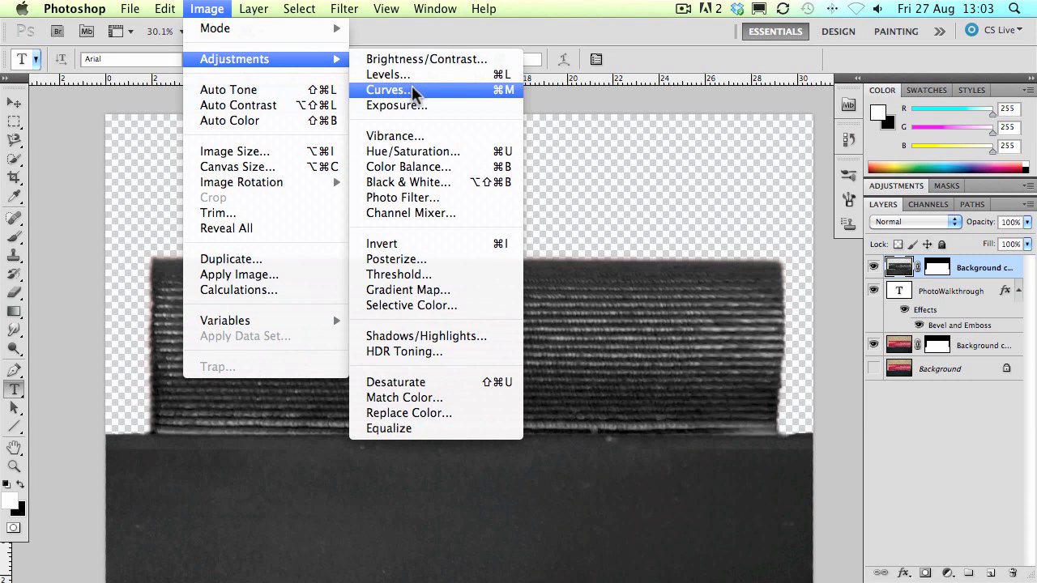
click(418, 90)
drag(807, 302, 779, 287)
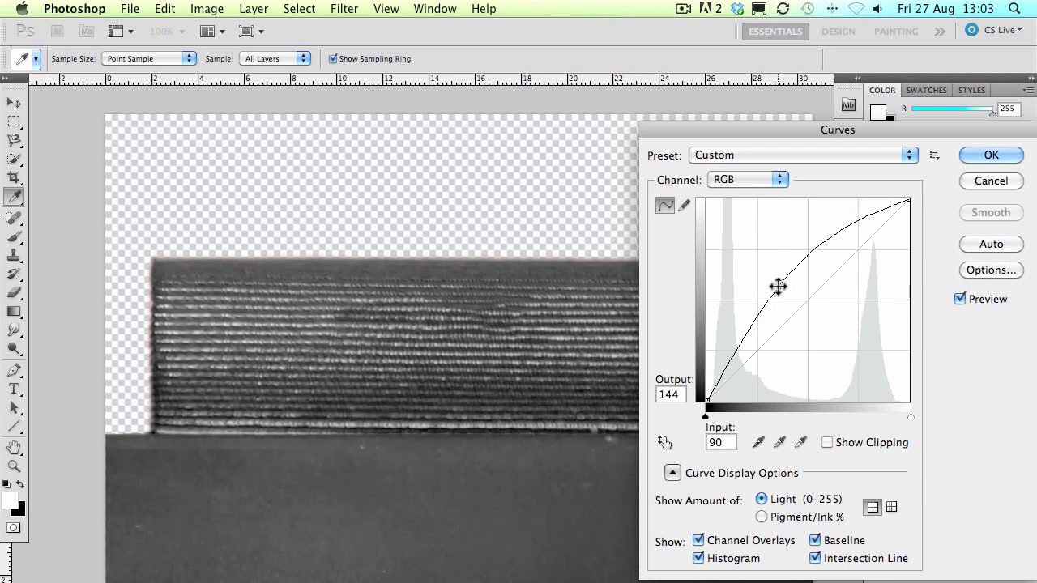
click(721, 371)
drag(722, 371, 727, 380)
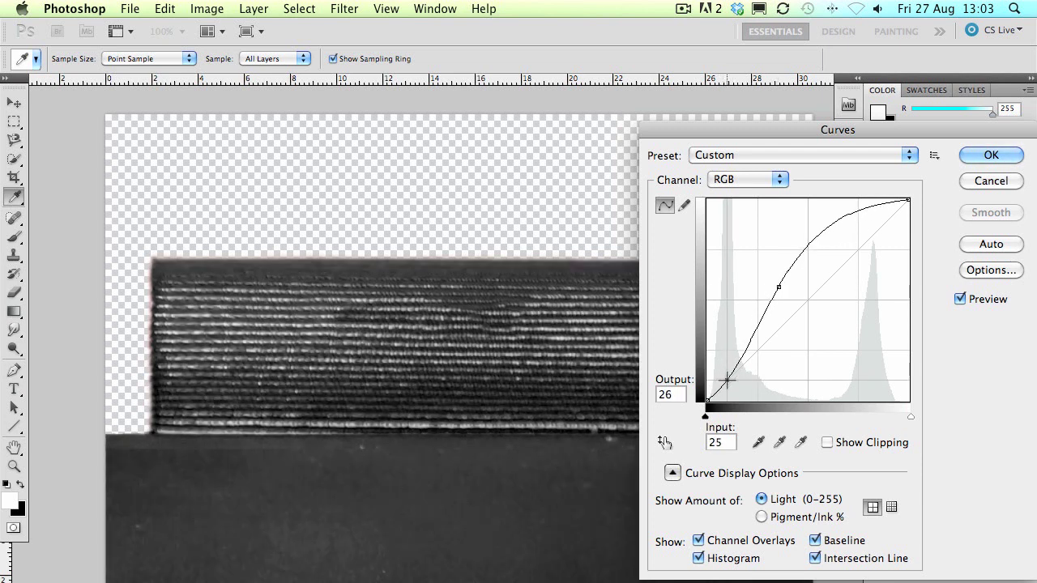
drag(778, 285, 772, 292)
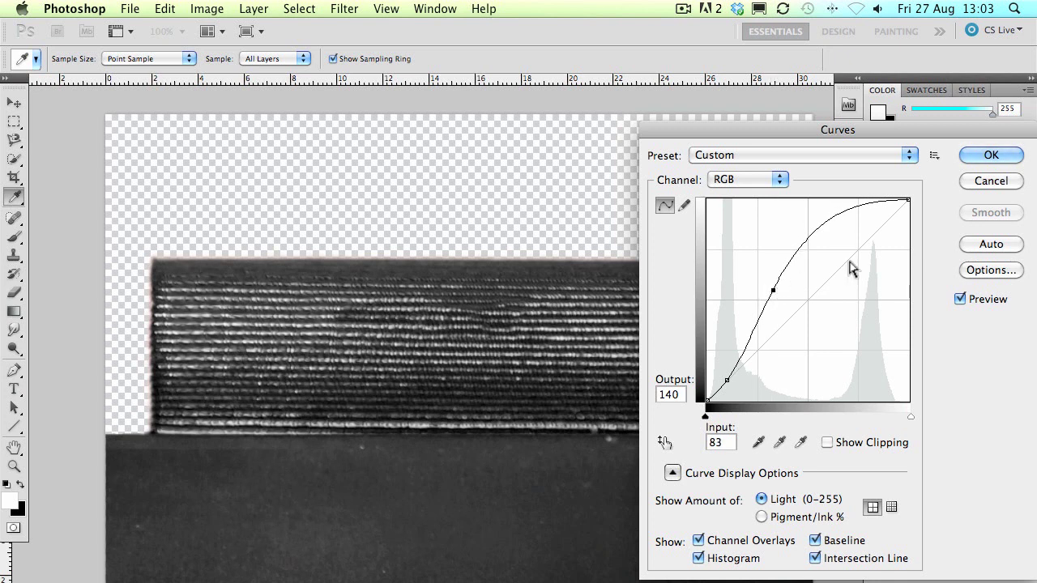
click(1004, 159)
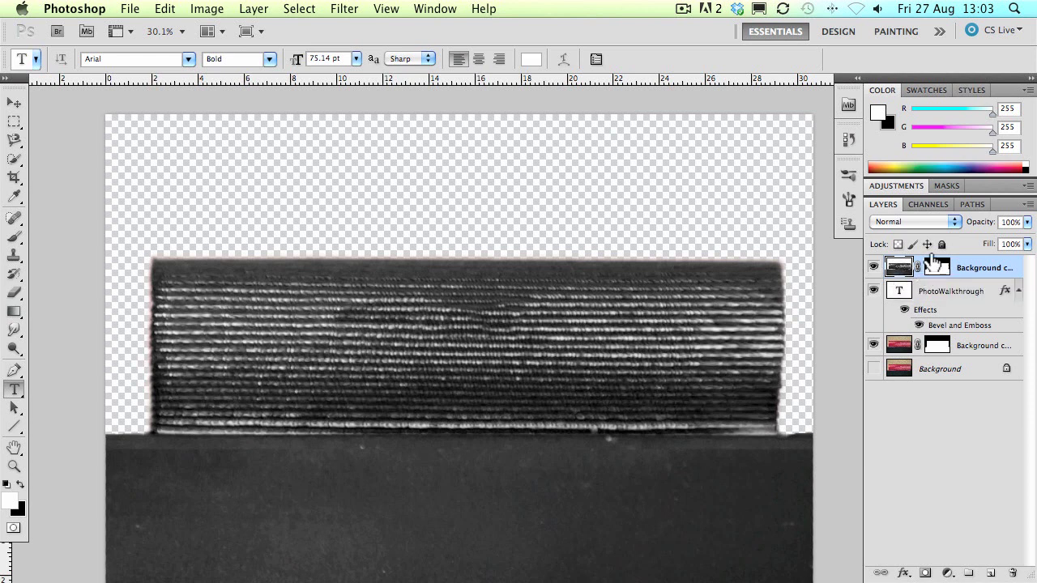
Keep the Normal blend mode and clip the grey cord texture to the PhotoWalkthrough text layer.
click(933, 219)
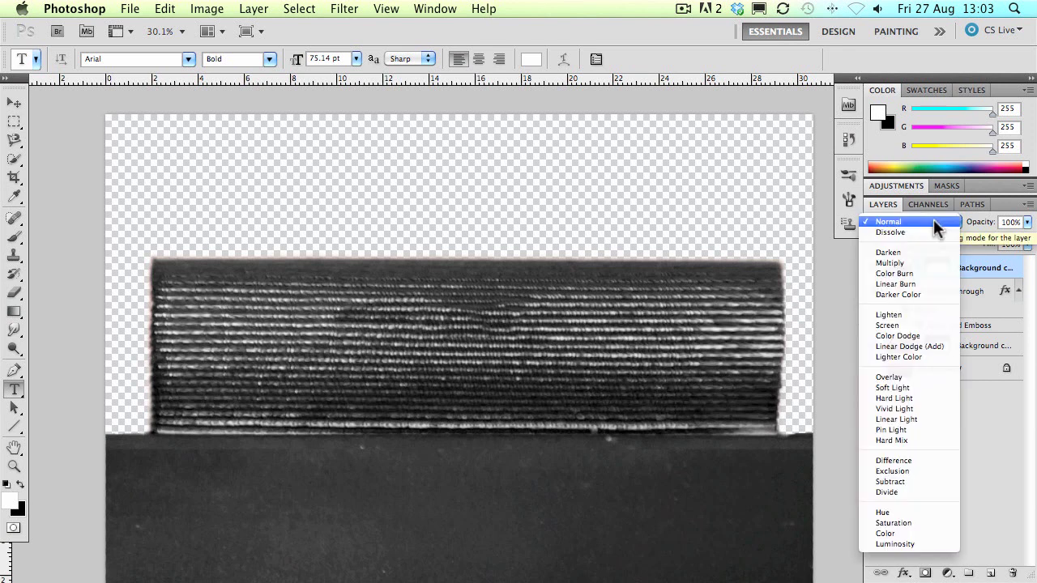
click(934, 219)
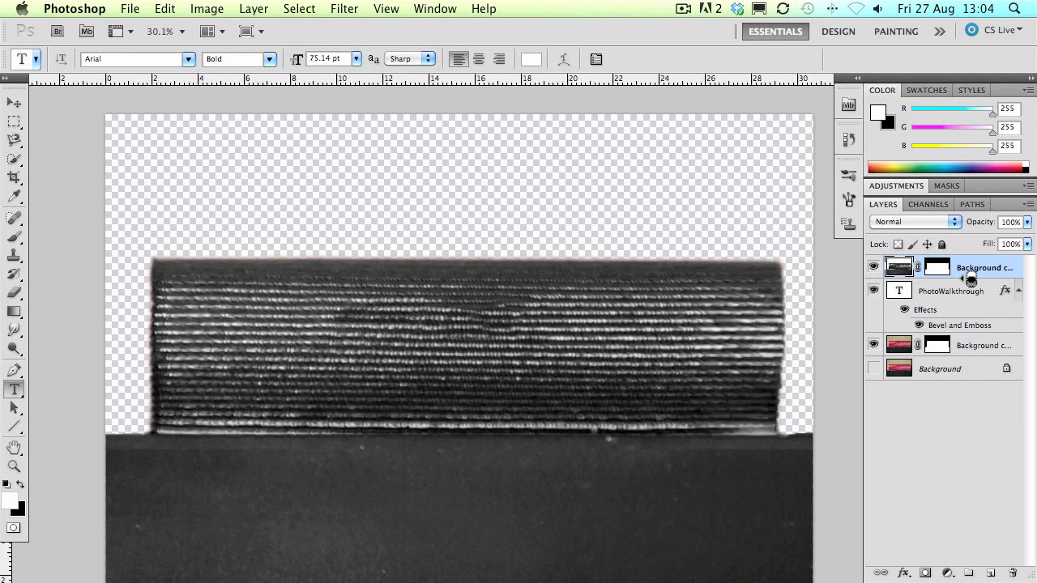
alt+click(970, 279)
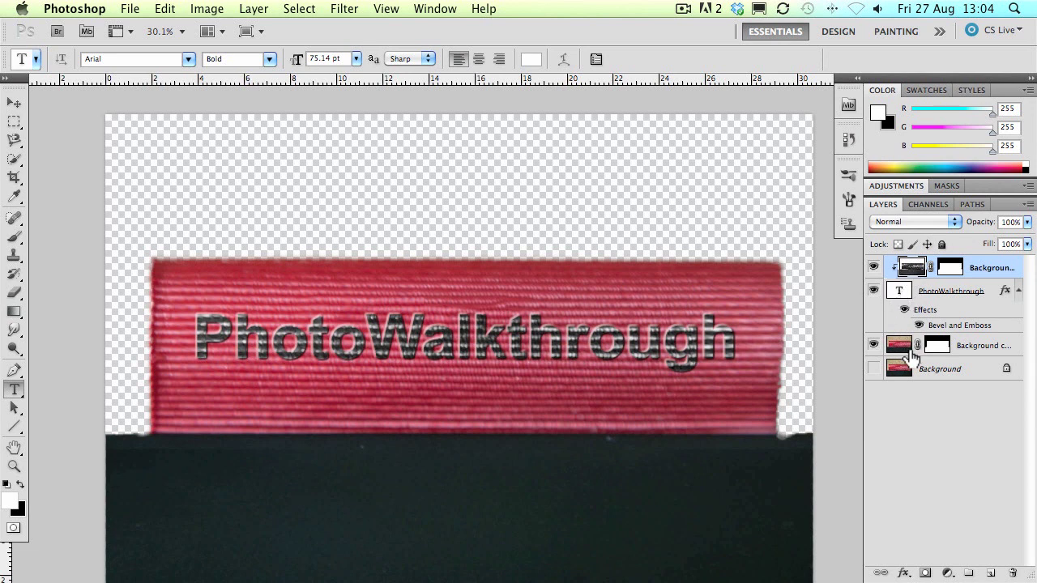
Toggle the clipping mask, try Overlay, Soft Light and Vivid Light, then settle on Pin Light.
alt+click(1002, 277)
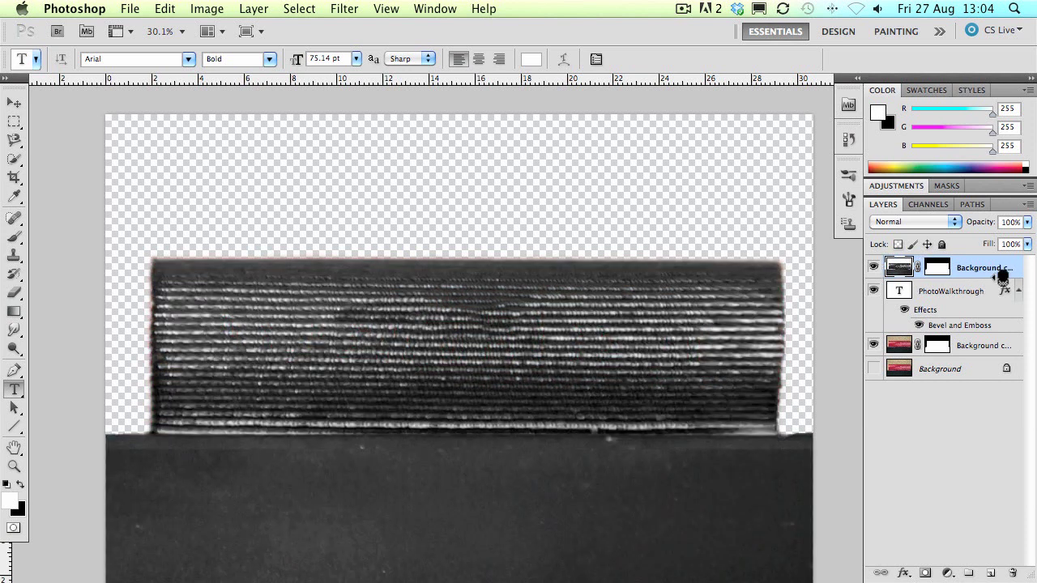
alt+click(1002, 276)
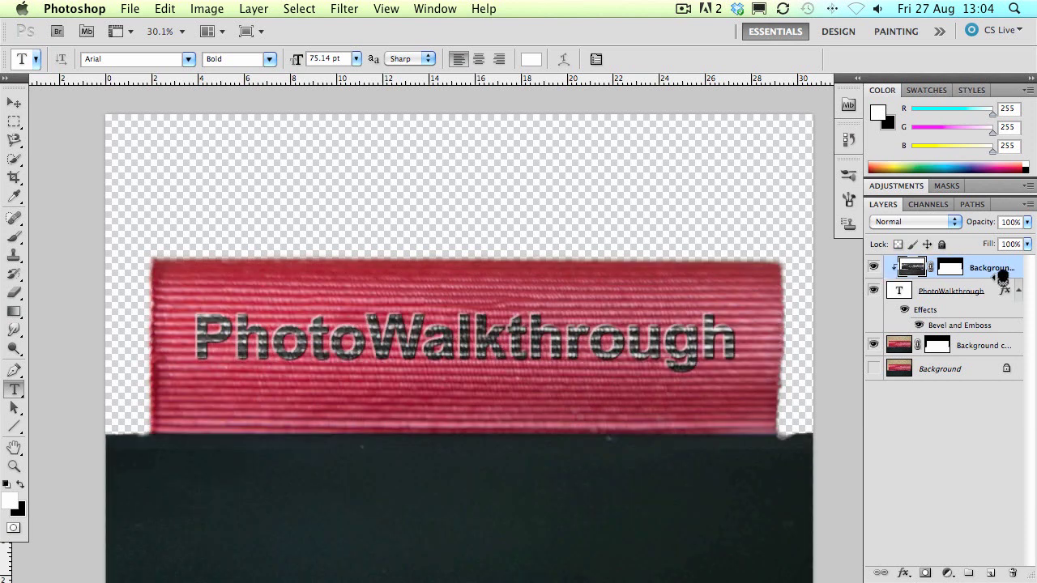
click(914, 218)
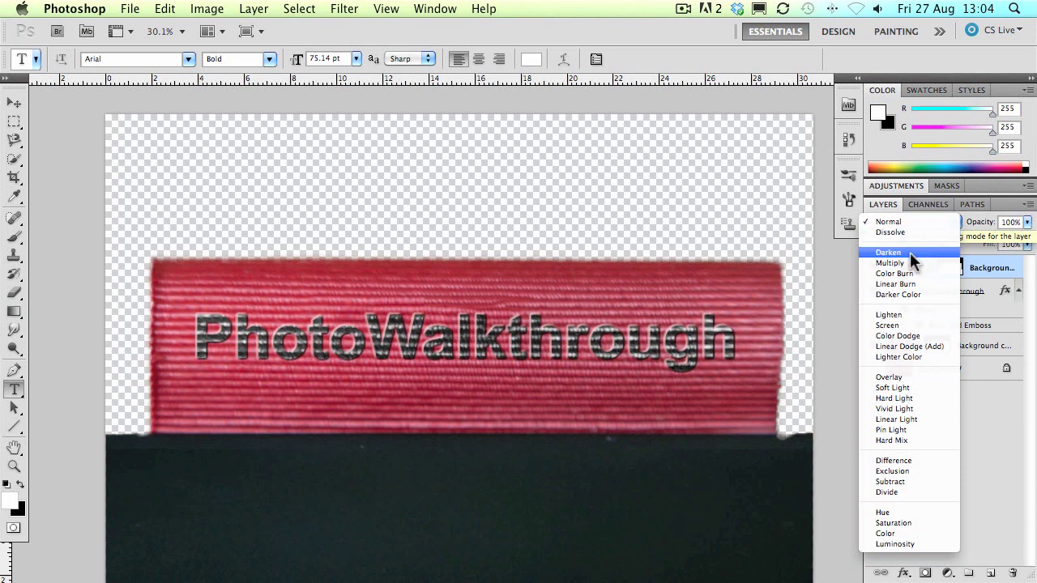
click(906, 377)
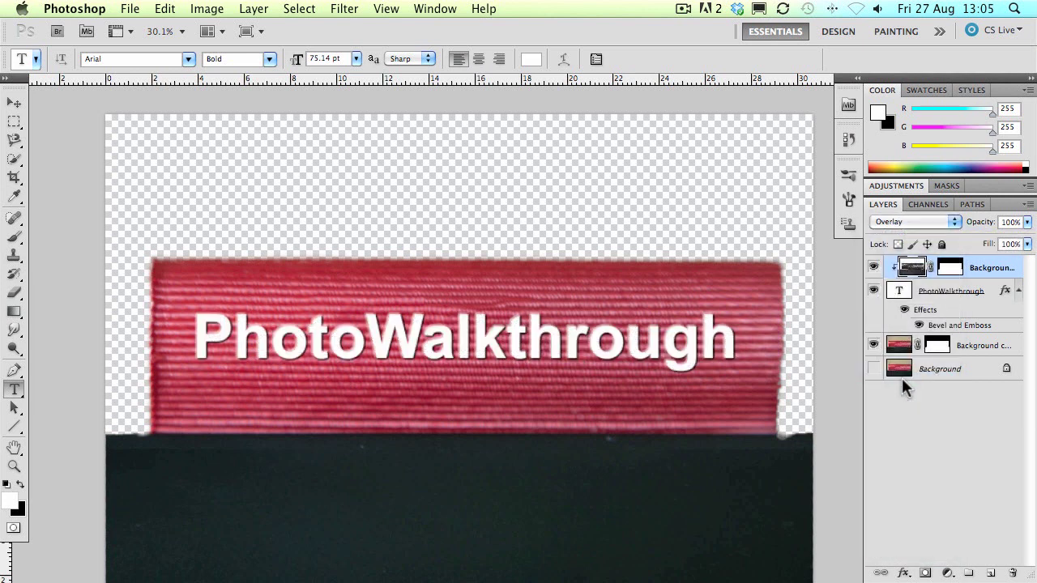
click(911, 220)
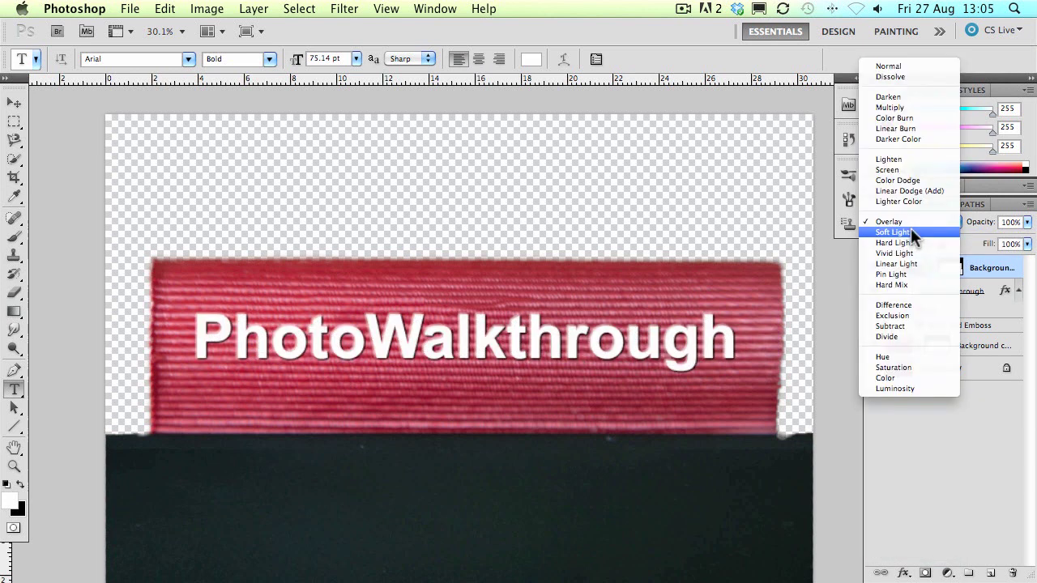
click(911, 229)
click(911, 221)
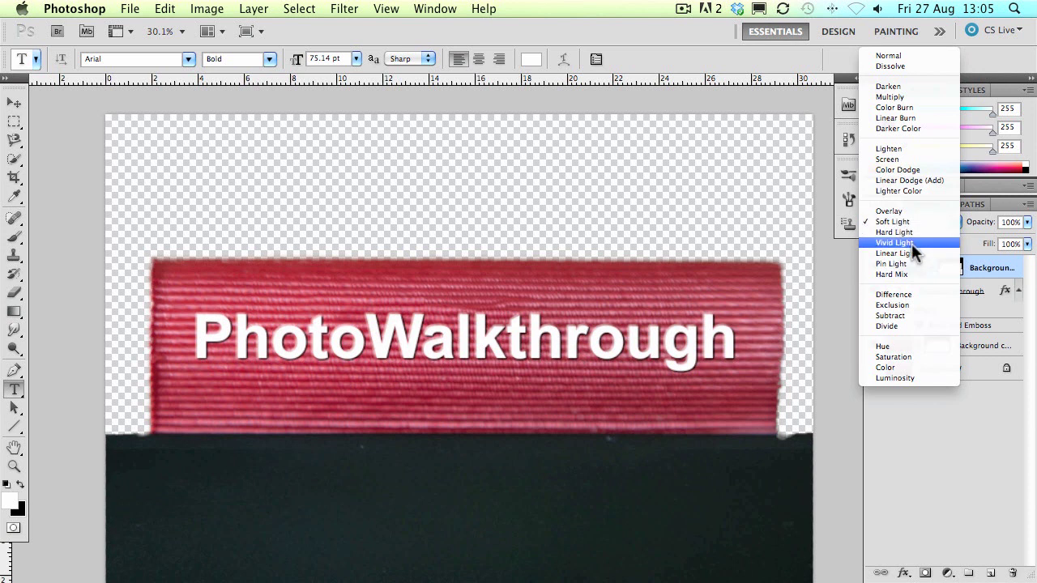
click(912, 243)
click(911, 222)
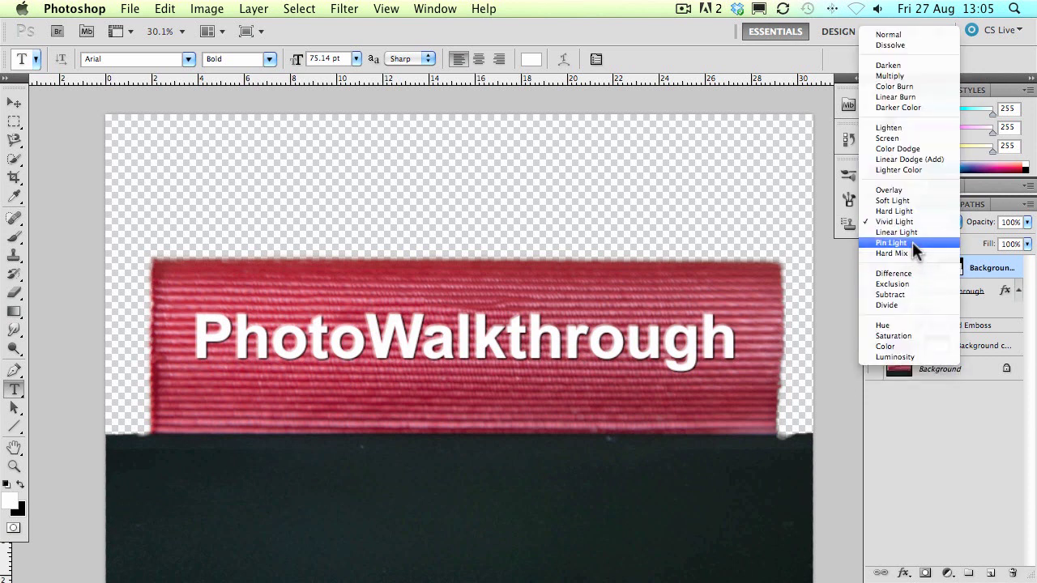
click(912, 241)
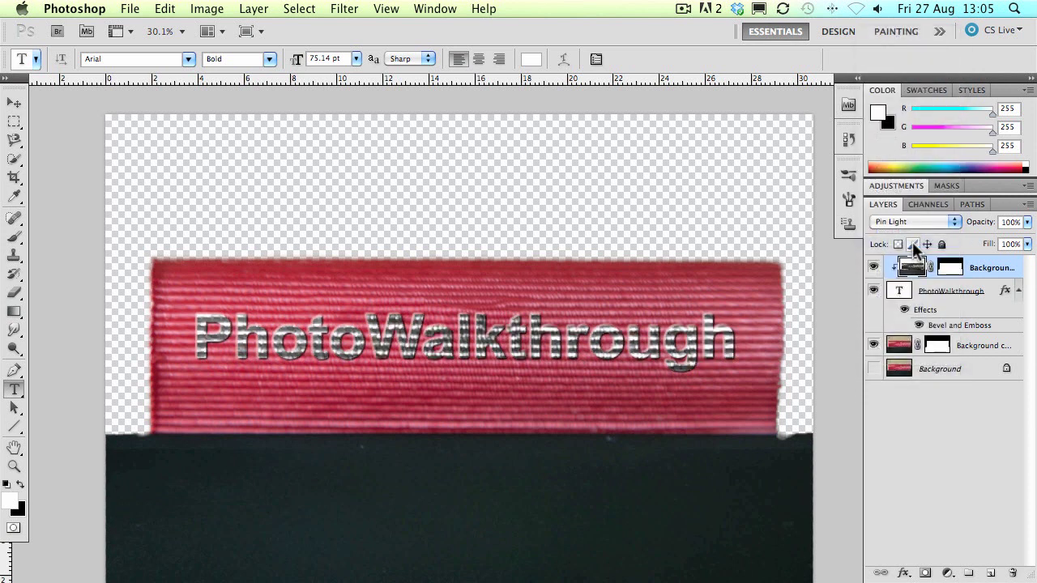
click(874, 290)
Lower the texture layer's opacity to 35%, then zoom and pan to view the whole image.
drag(981, 225, 942, 224)
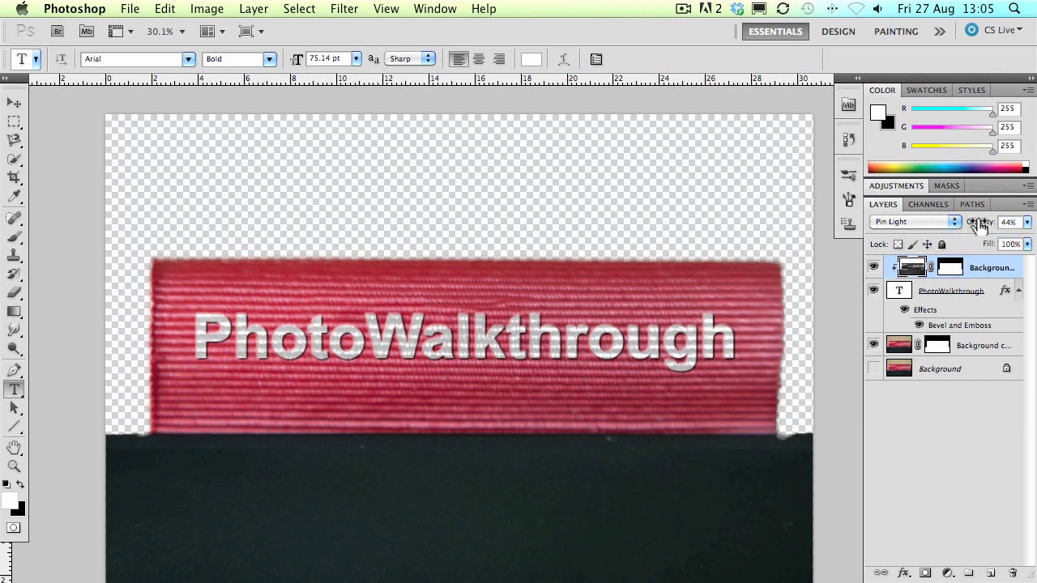
drag(981, 227, 974, 227)
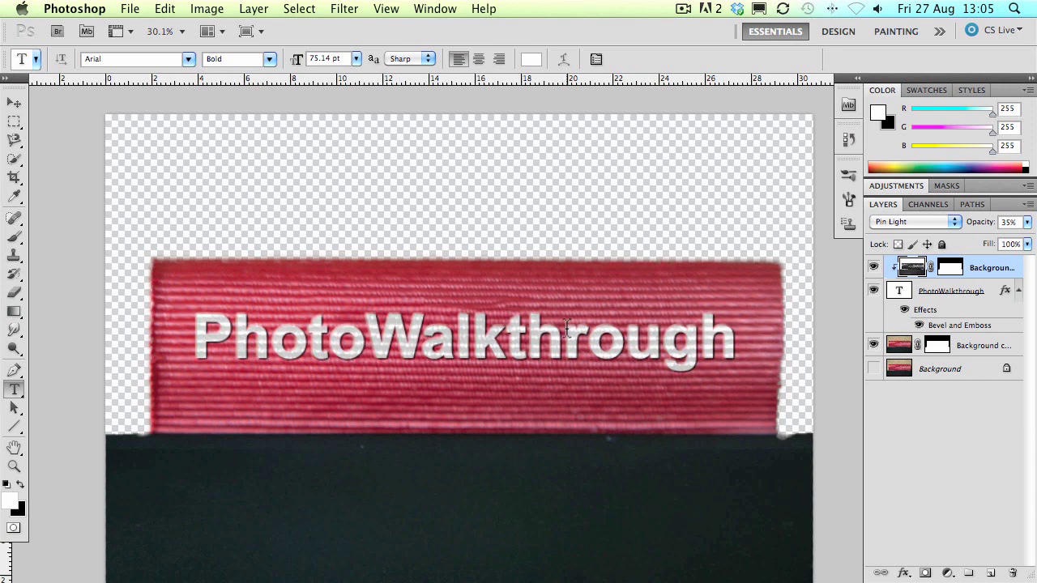
scroll(566, 328, down, 3)
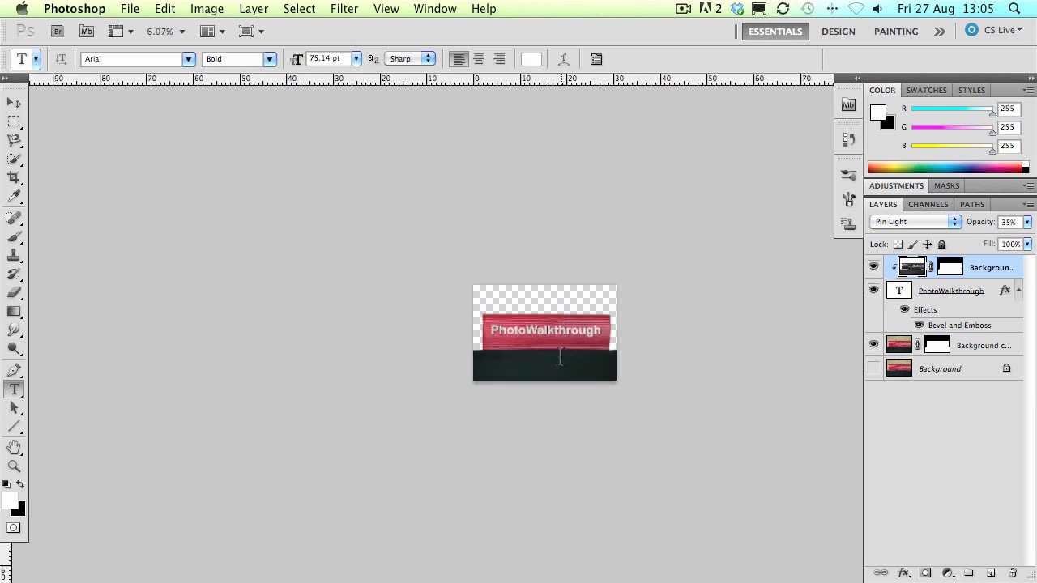
drag(546, 347, 482, 320)
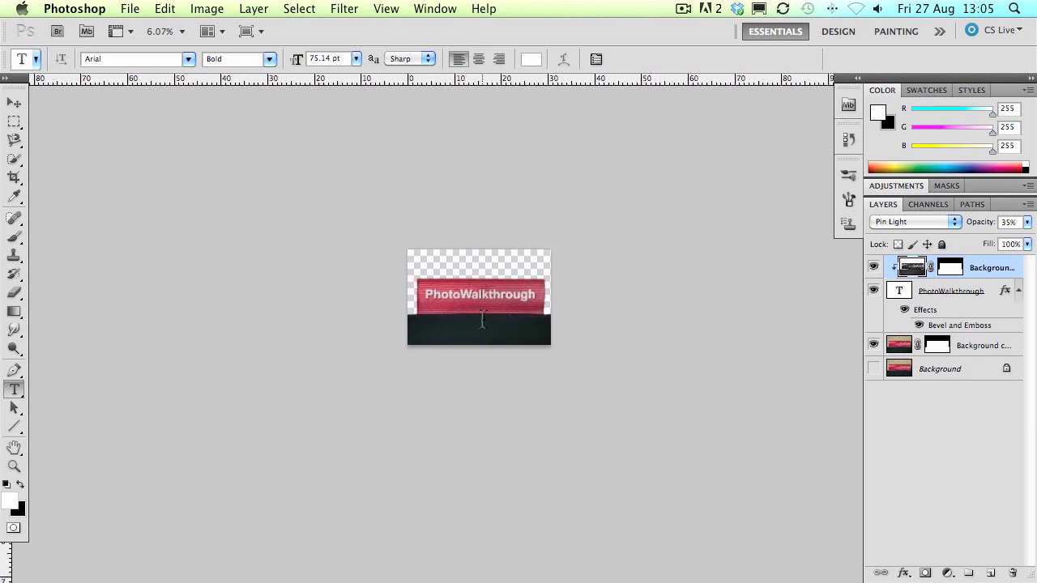
scroll(486, 312, up, 3)
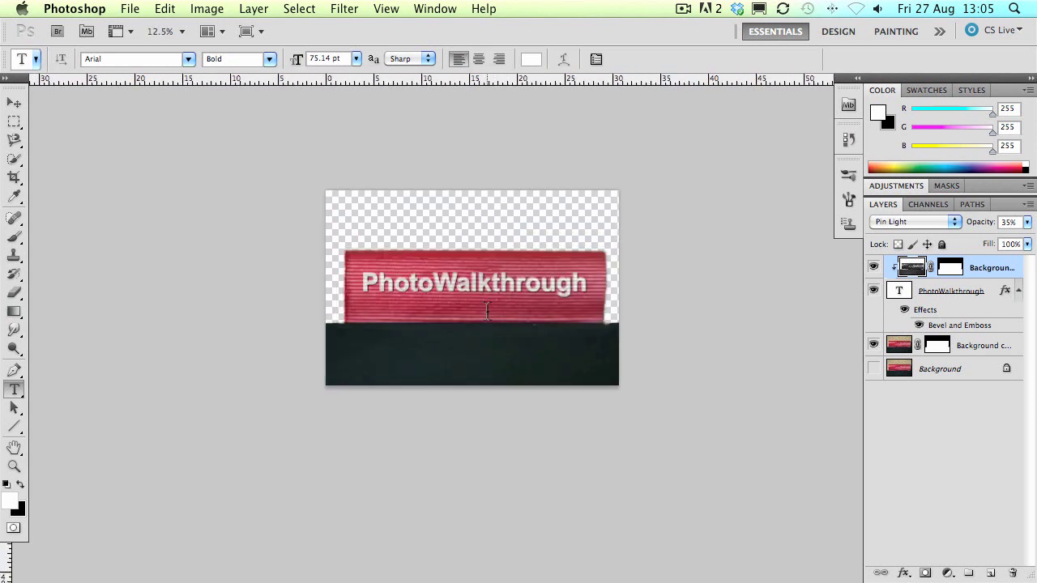